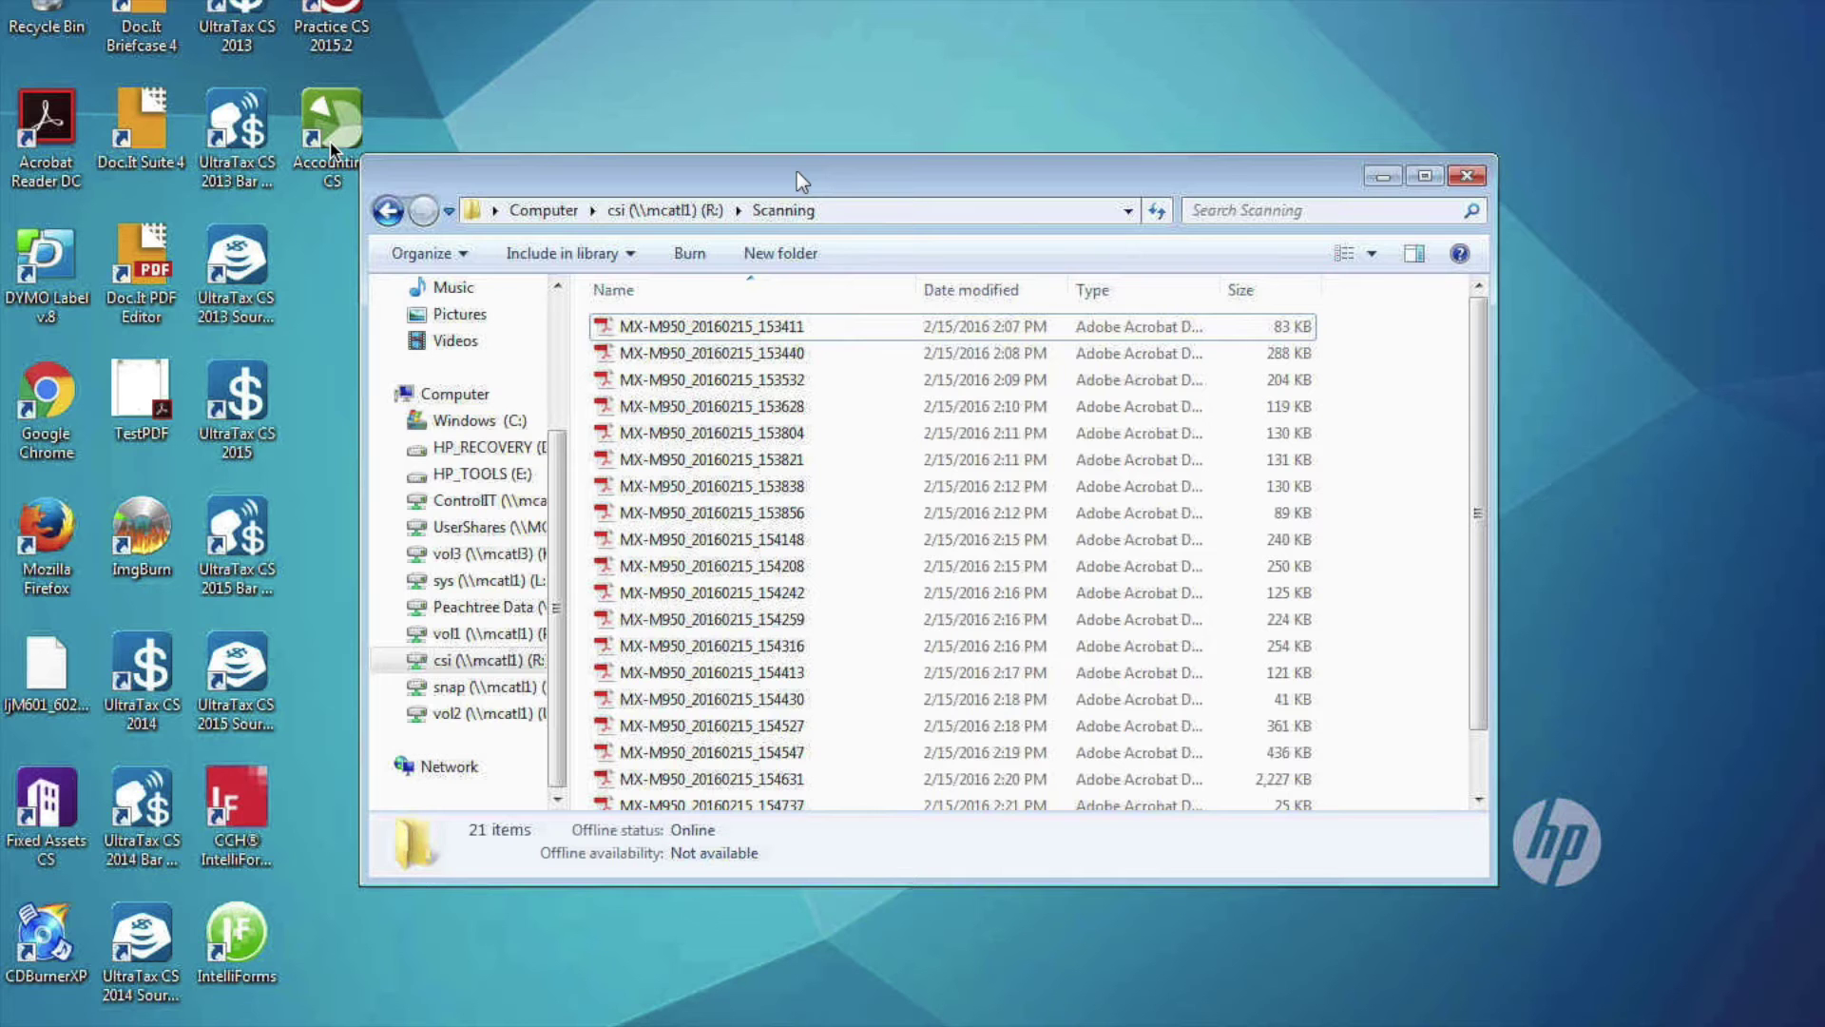
Step: Launch Accounting CS from the folder and begin entering the login password
{"action": "left_click", "coordinate": [869, 211]}
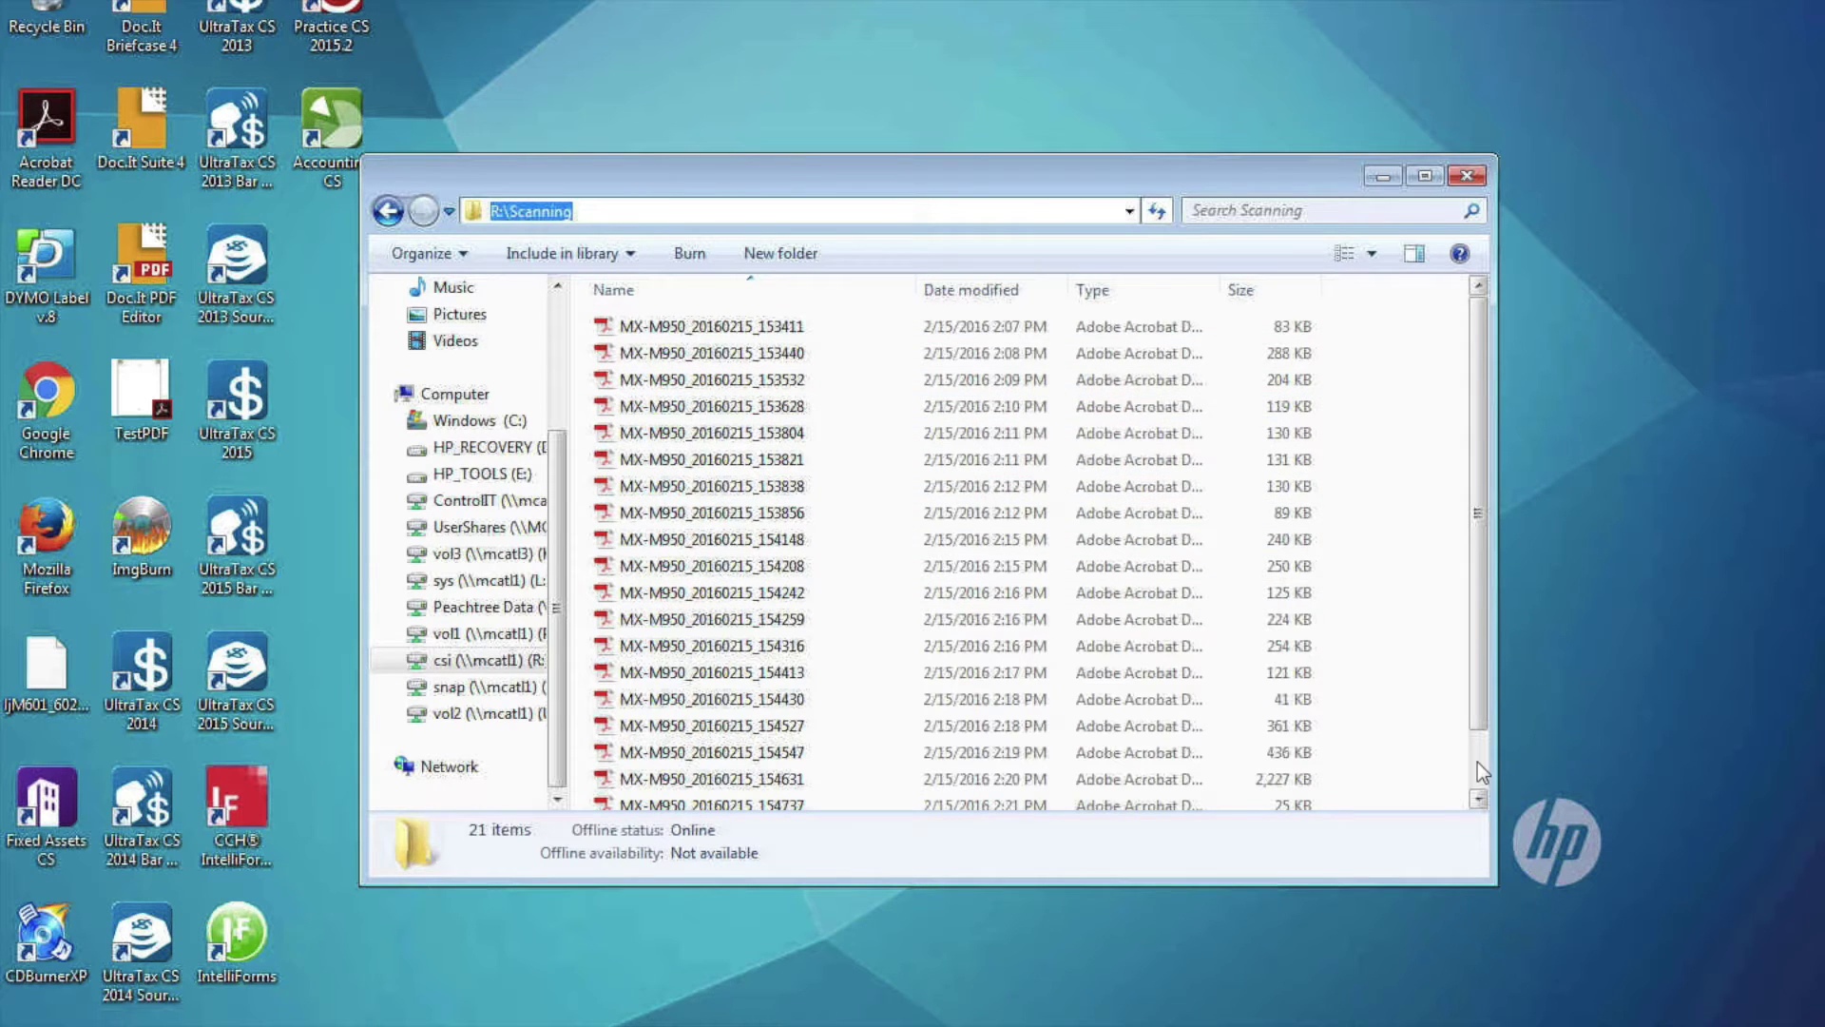
{"action": "scroll", "coordinate": [1477, 761], "scroll_direction": "down", "scroll_amount": 1}
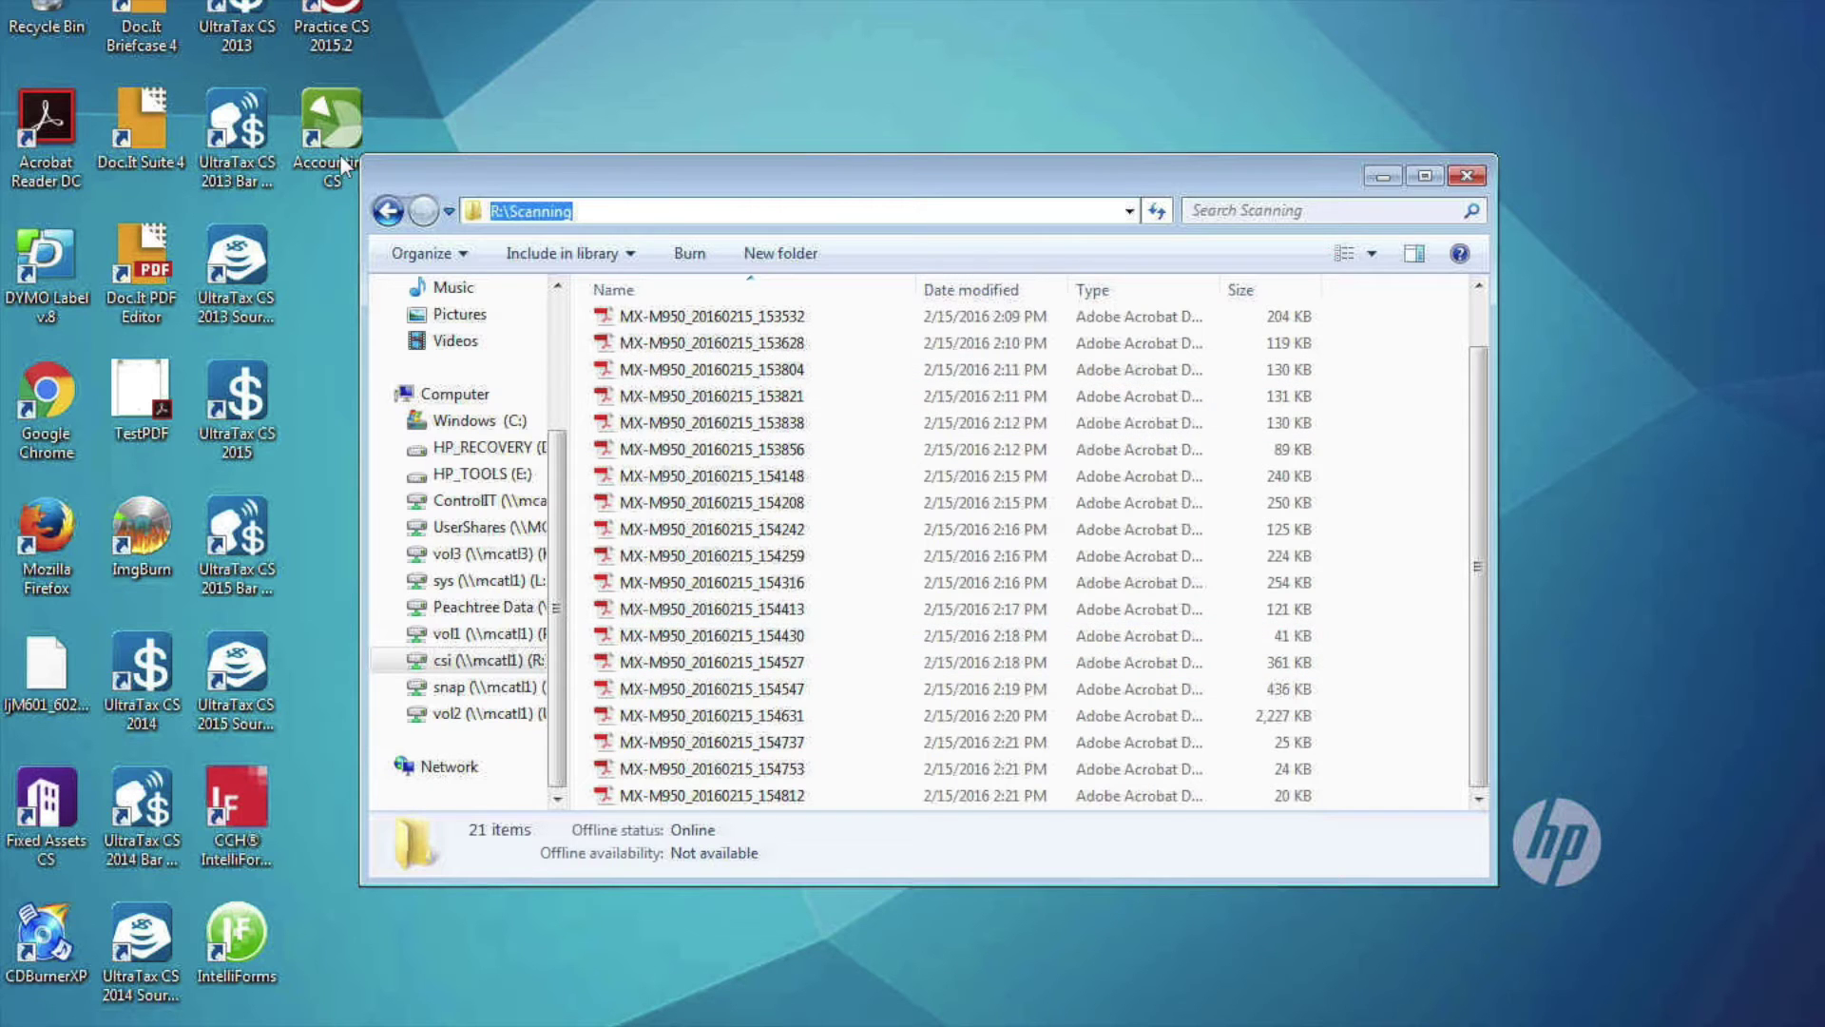
{"action": "left_click", "coordinate": [332, 134]}
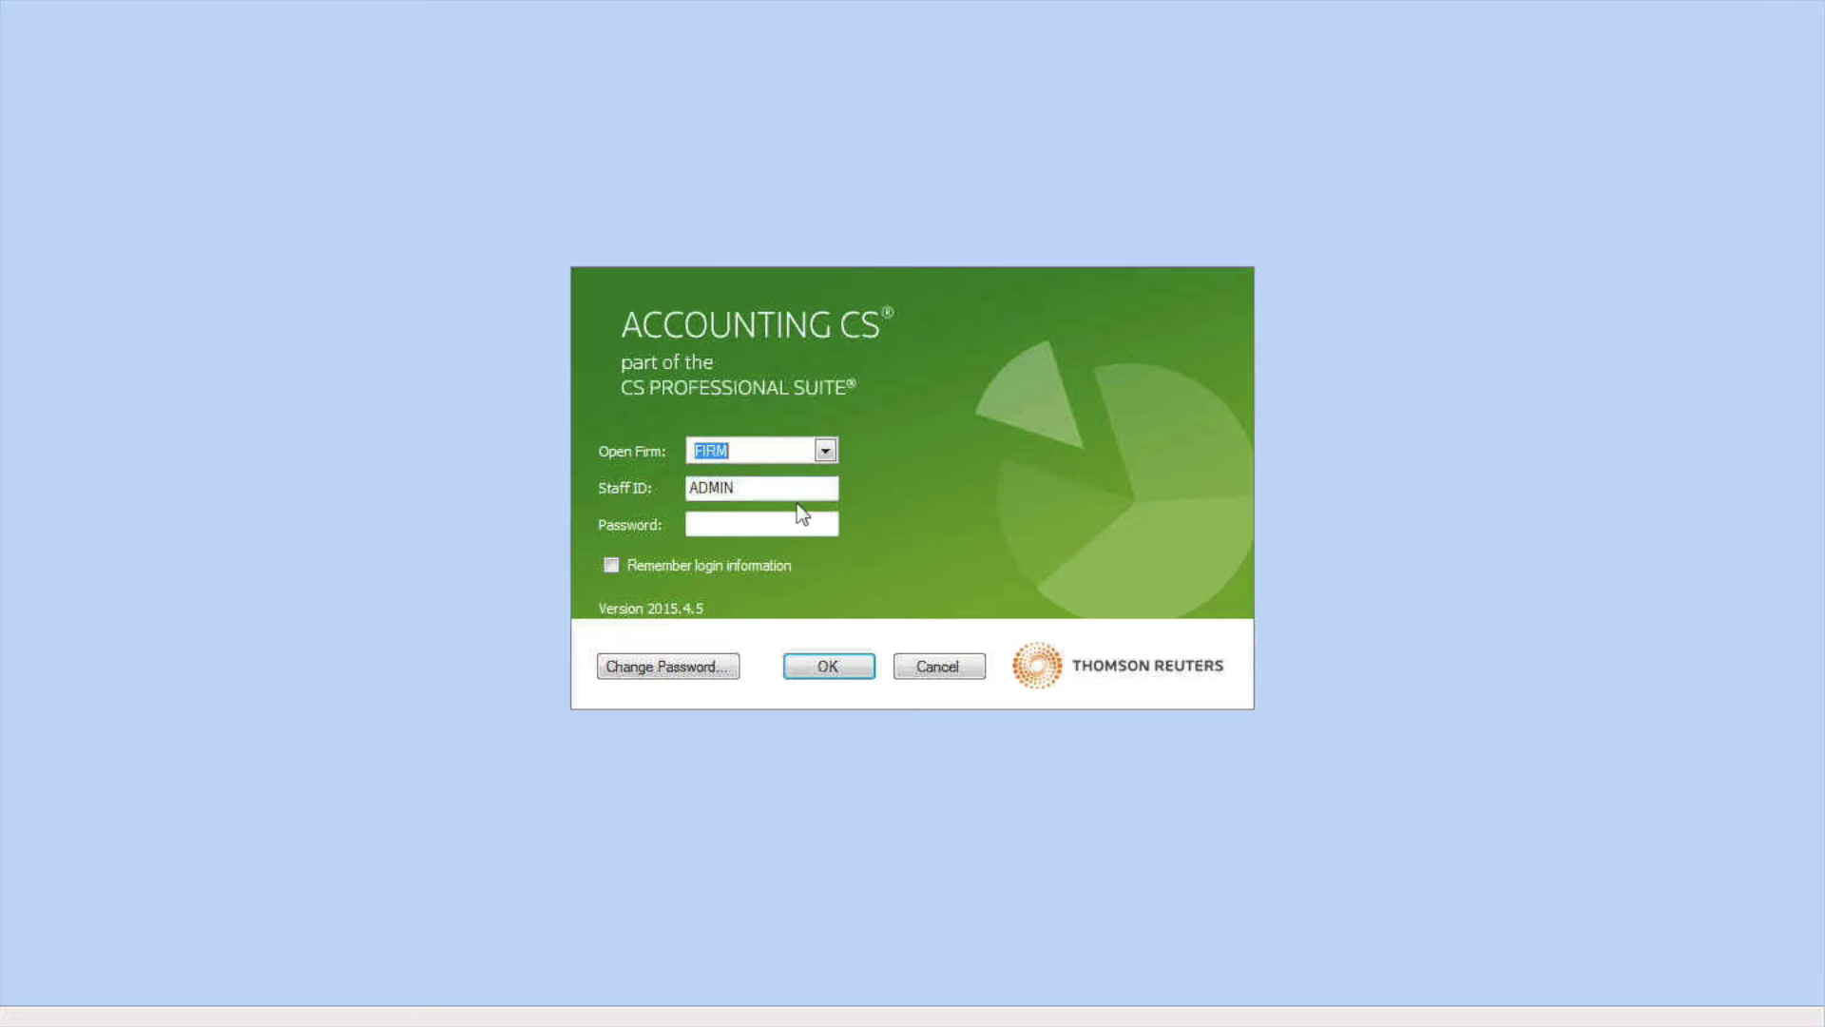
{"action": "left_click", "coordinate": [741, 526]}
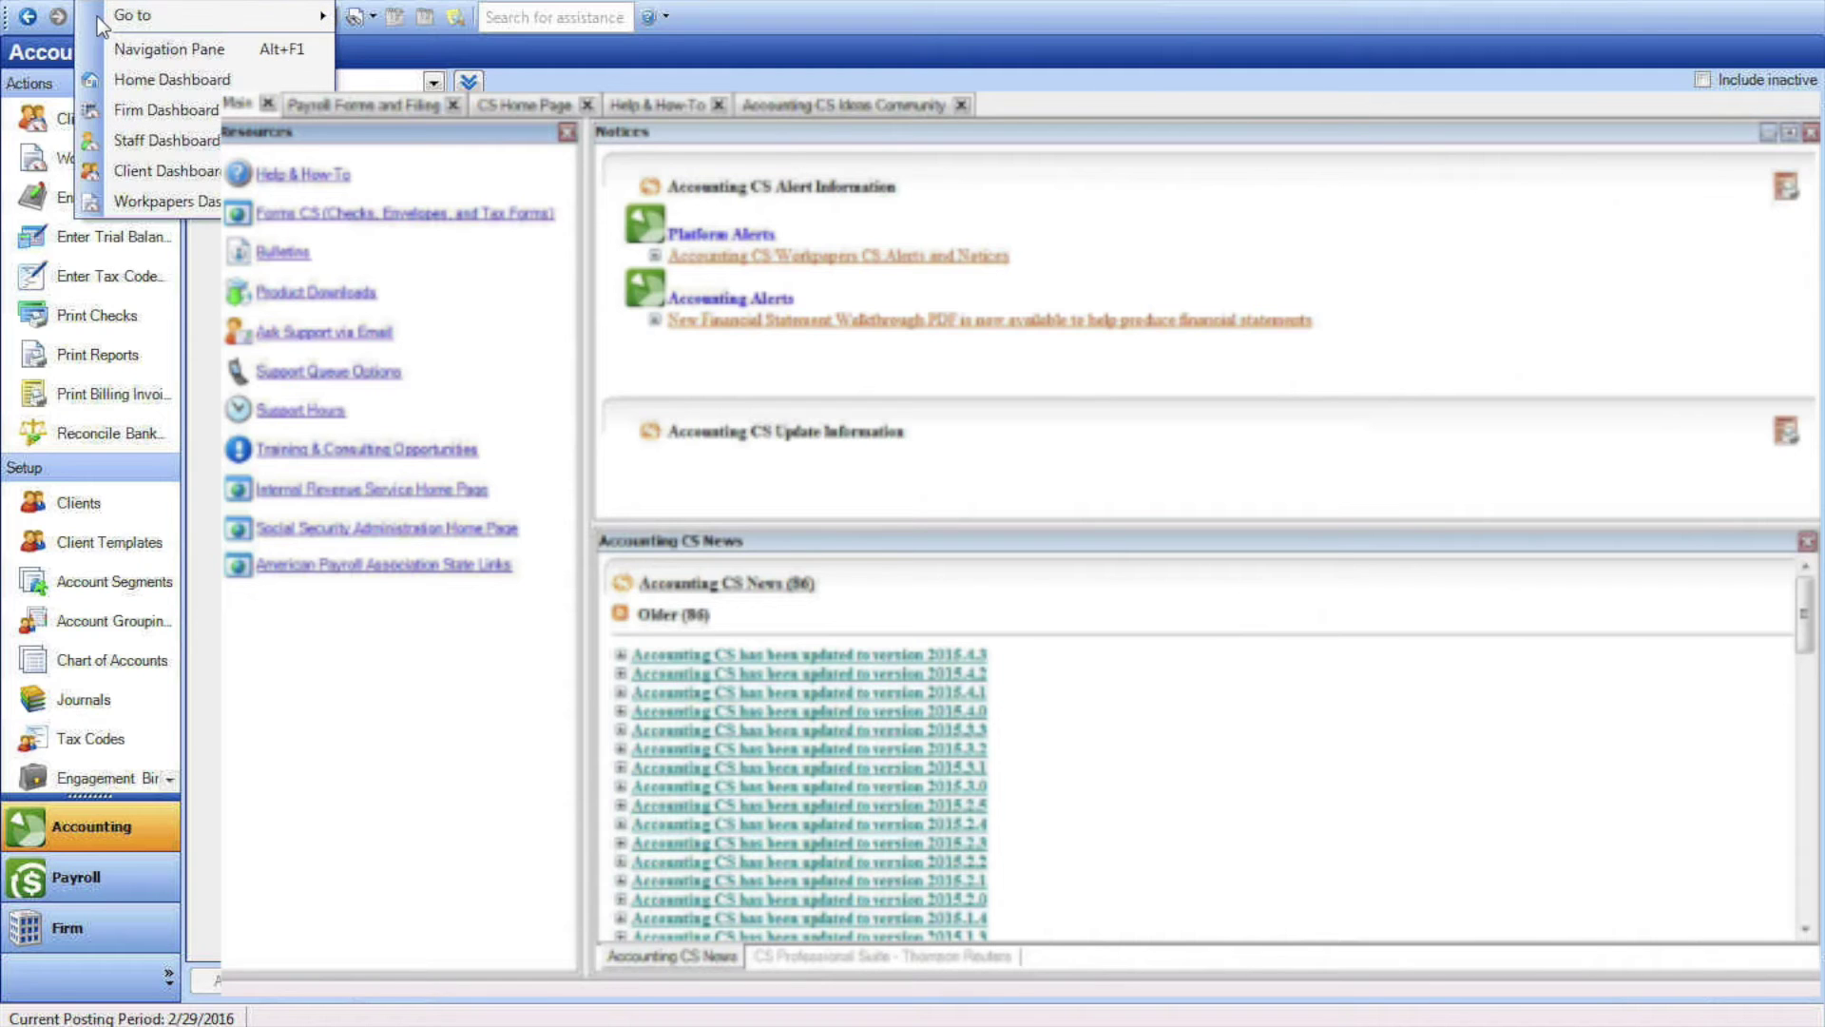
Step: Go to the Workpapers Dashboard and select Source Document under the expanded 2015 Individual Tax binder
{"action": "left_click", "coordinate": [101, 202]}
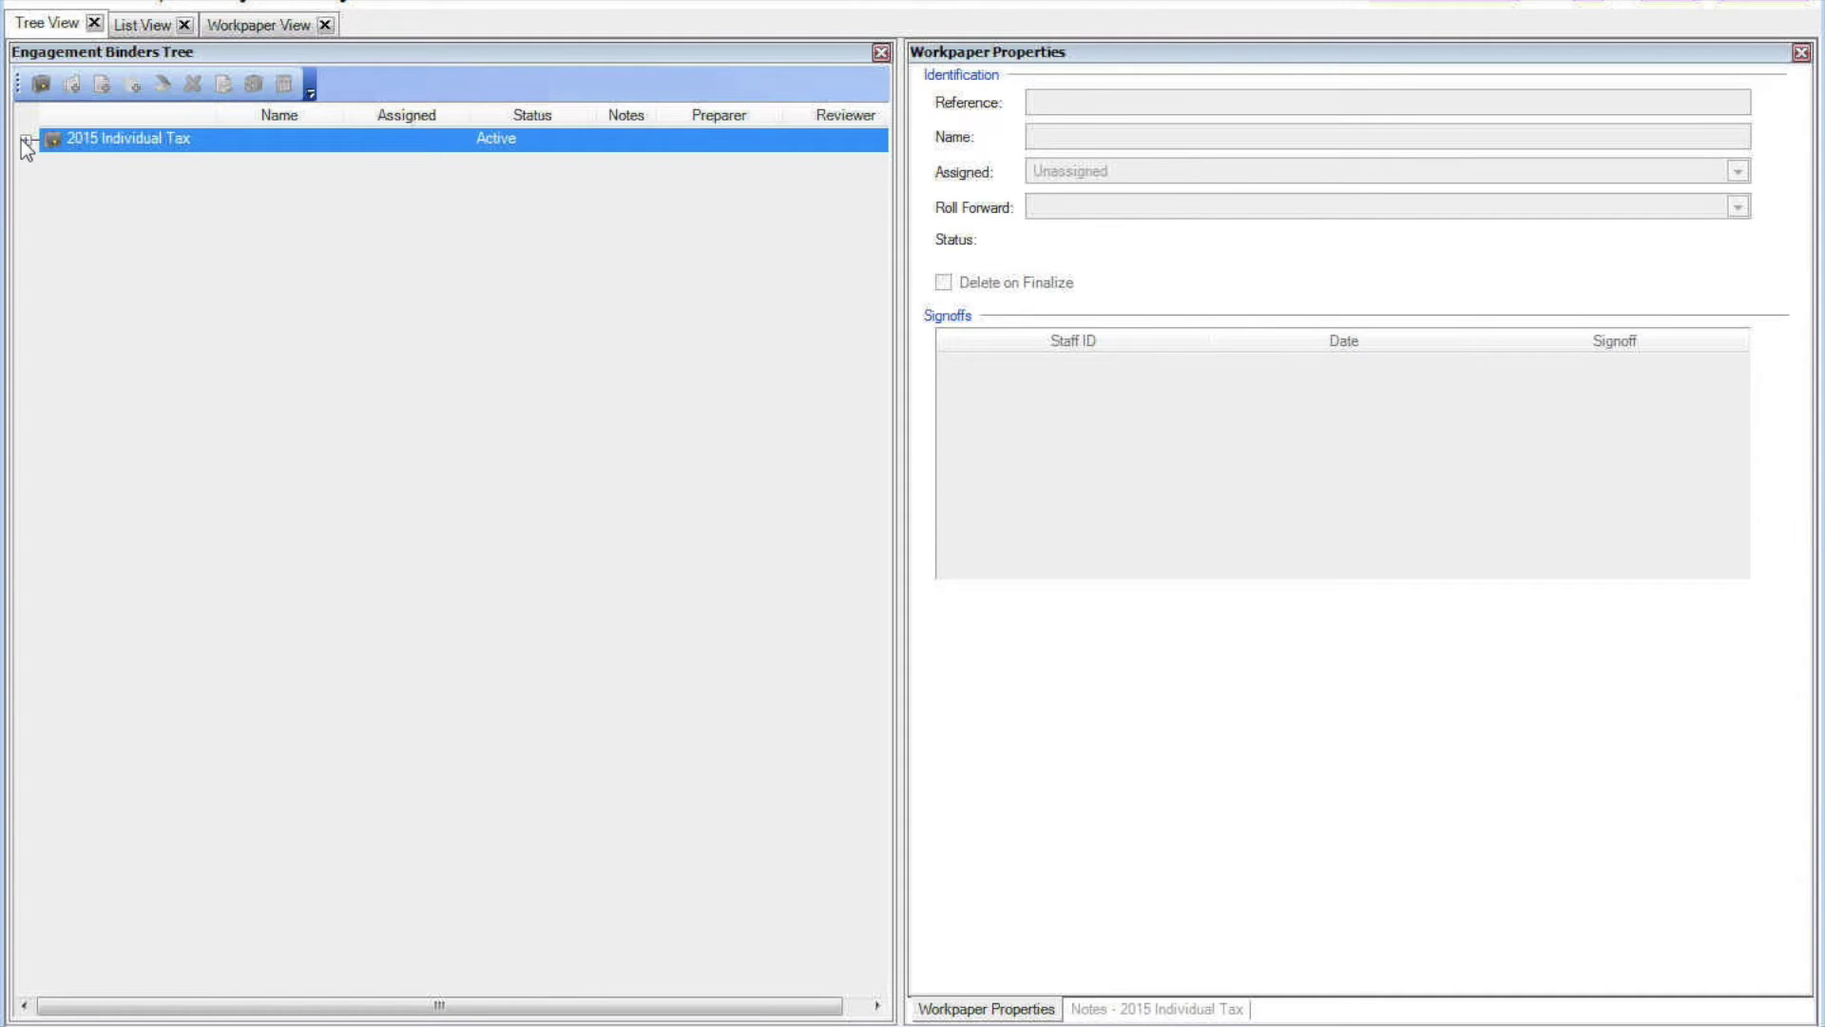
{"action": "left_click", "coordinate": [26, 140]}
{"action": "left_click", "coordinate": [126, 168]}
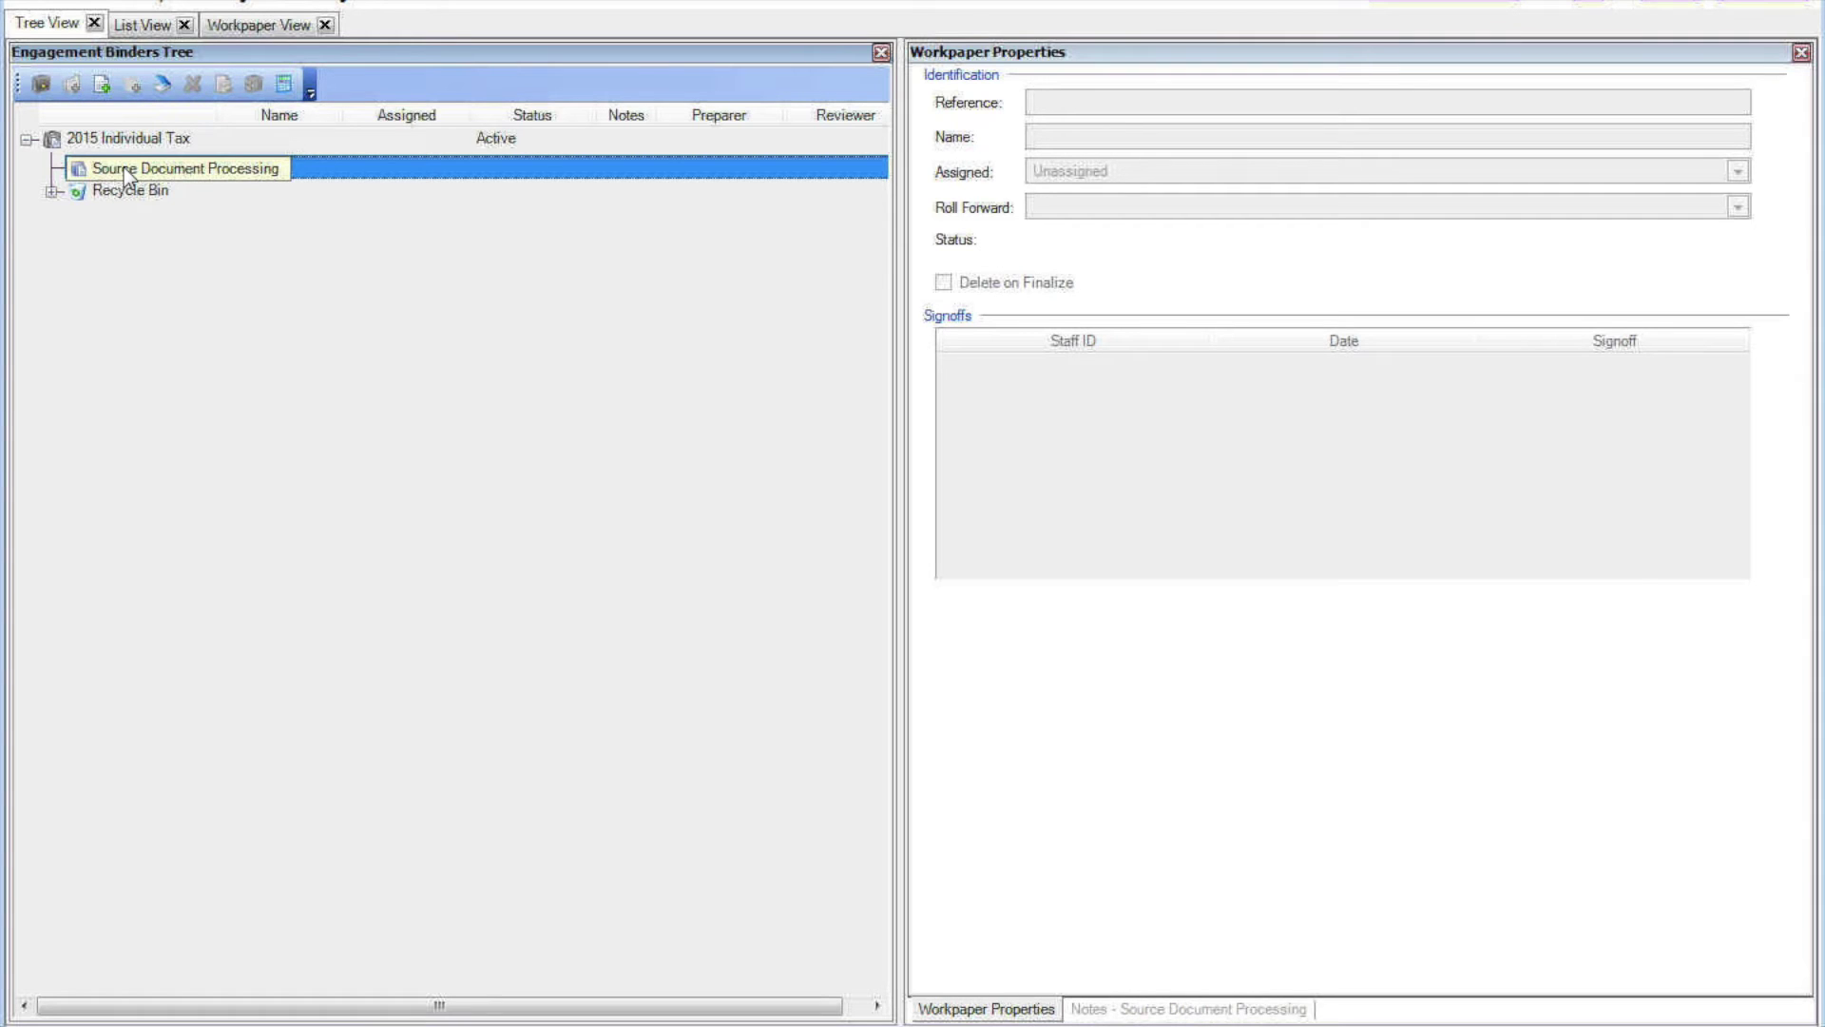
Step: Start the Add Workpaper wizard with External as the workpaper source
{"action": "left_click", "coordinate": [102, 84]}
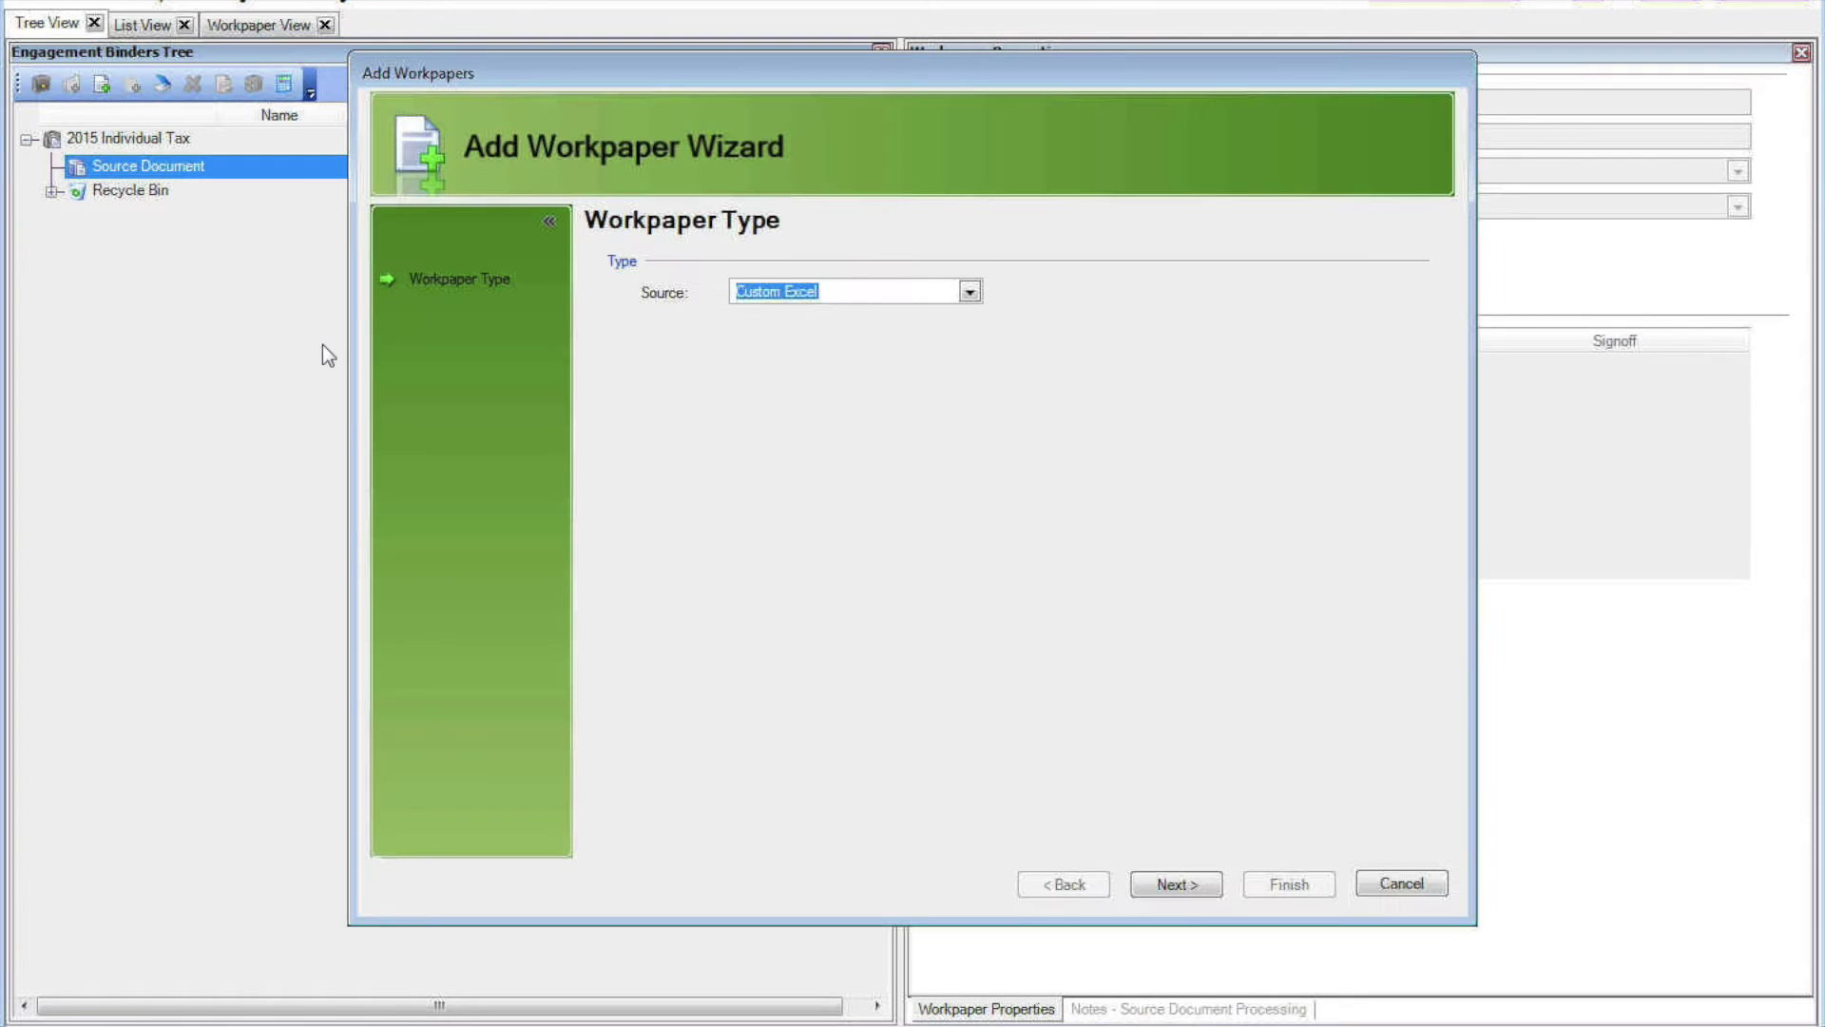
{"action": "left_click", "coordinate": [970, 292]}
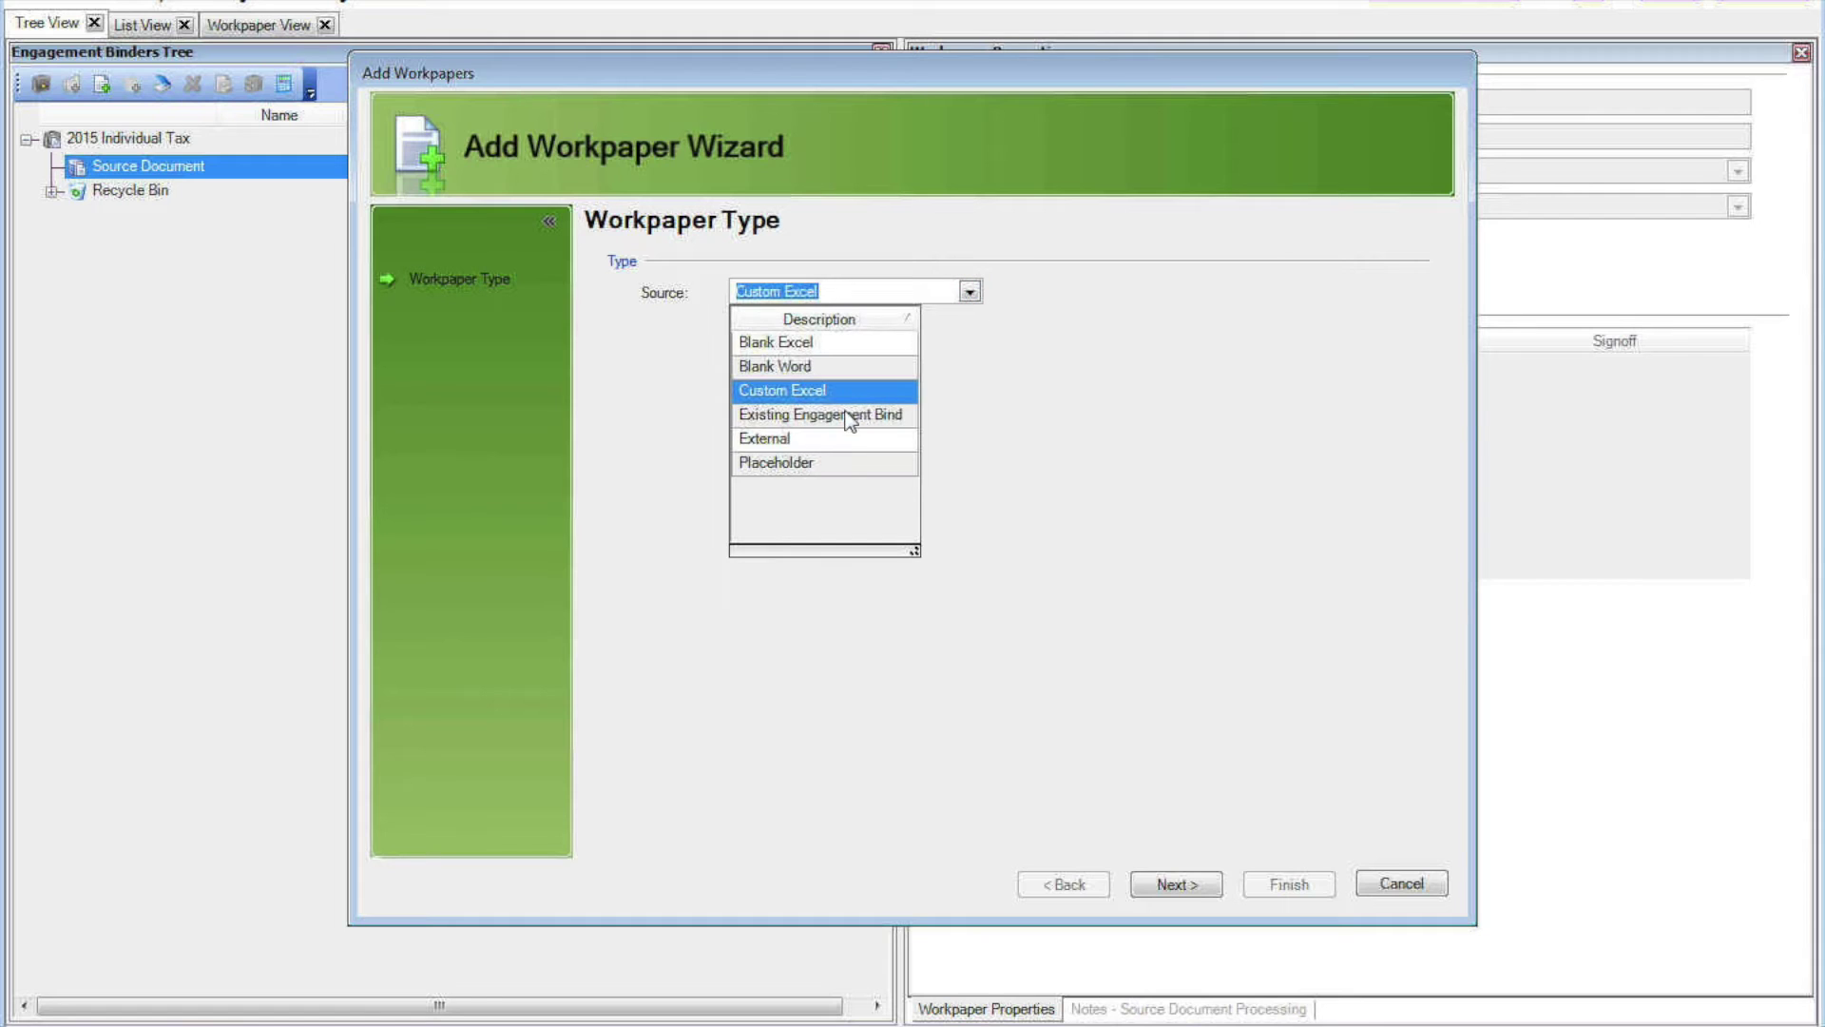
{"action": "left_click", "coordinate": [795, 437]}
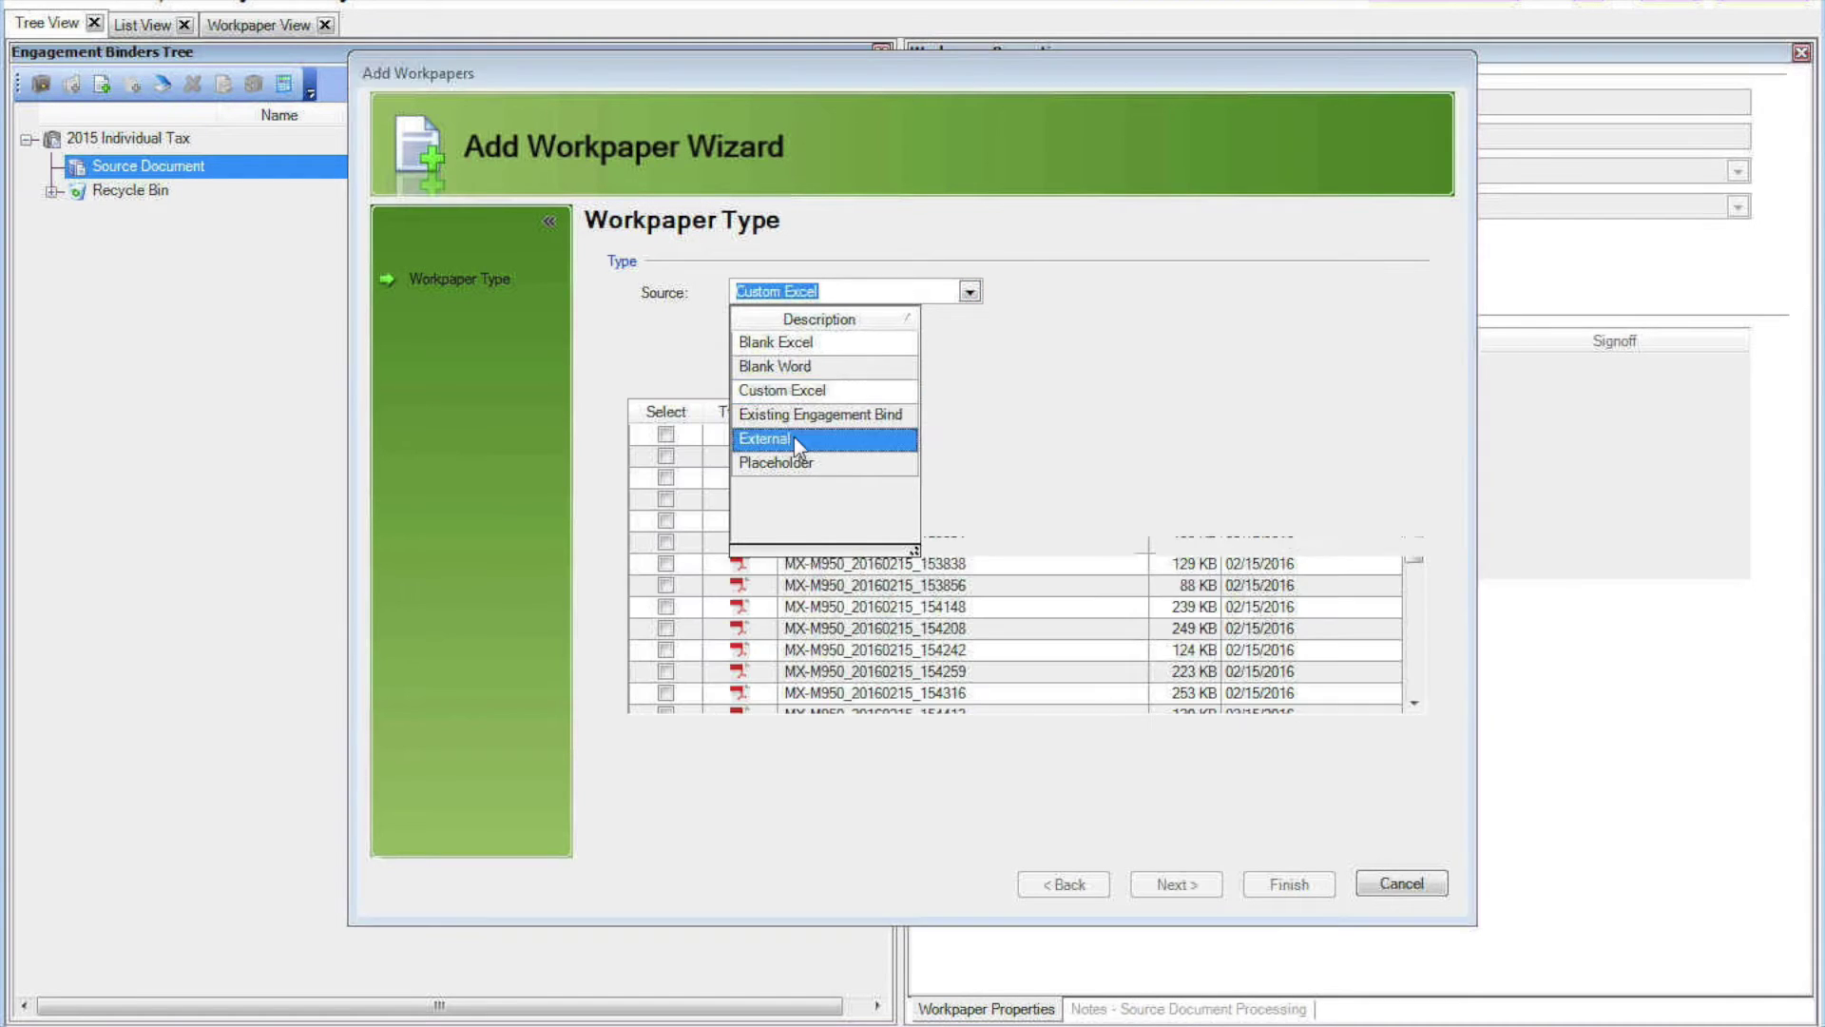
Step: Mark the first eleven scanned PDFs for adding, through the 154316 scan
{"action": "left_click", "coordinate": [665, 436]}
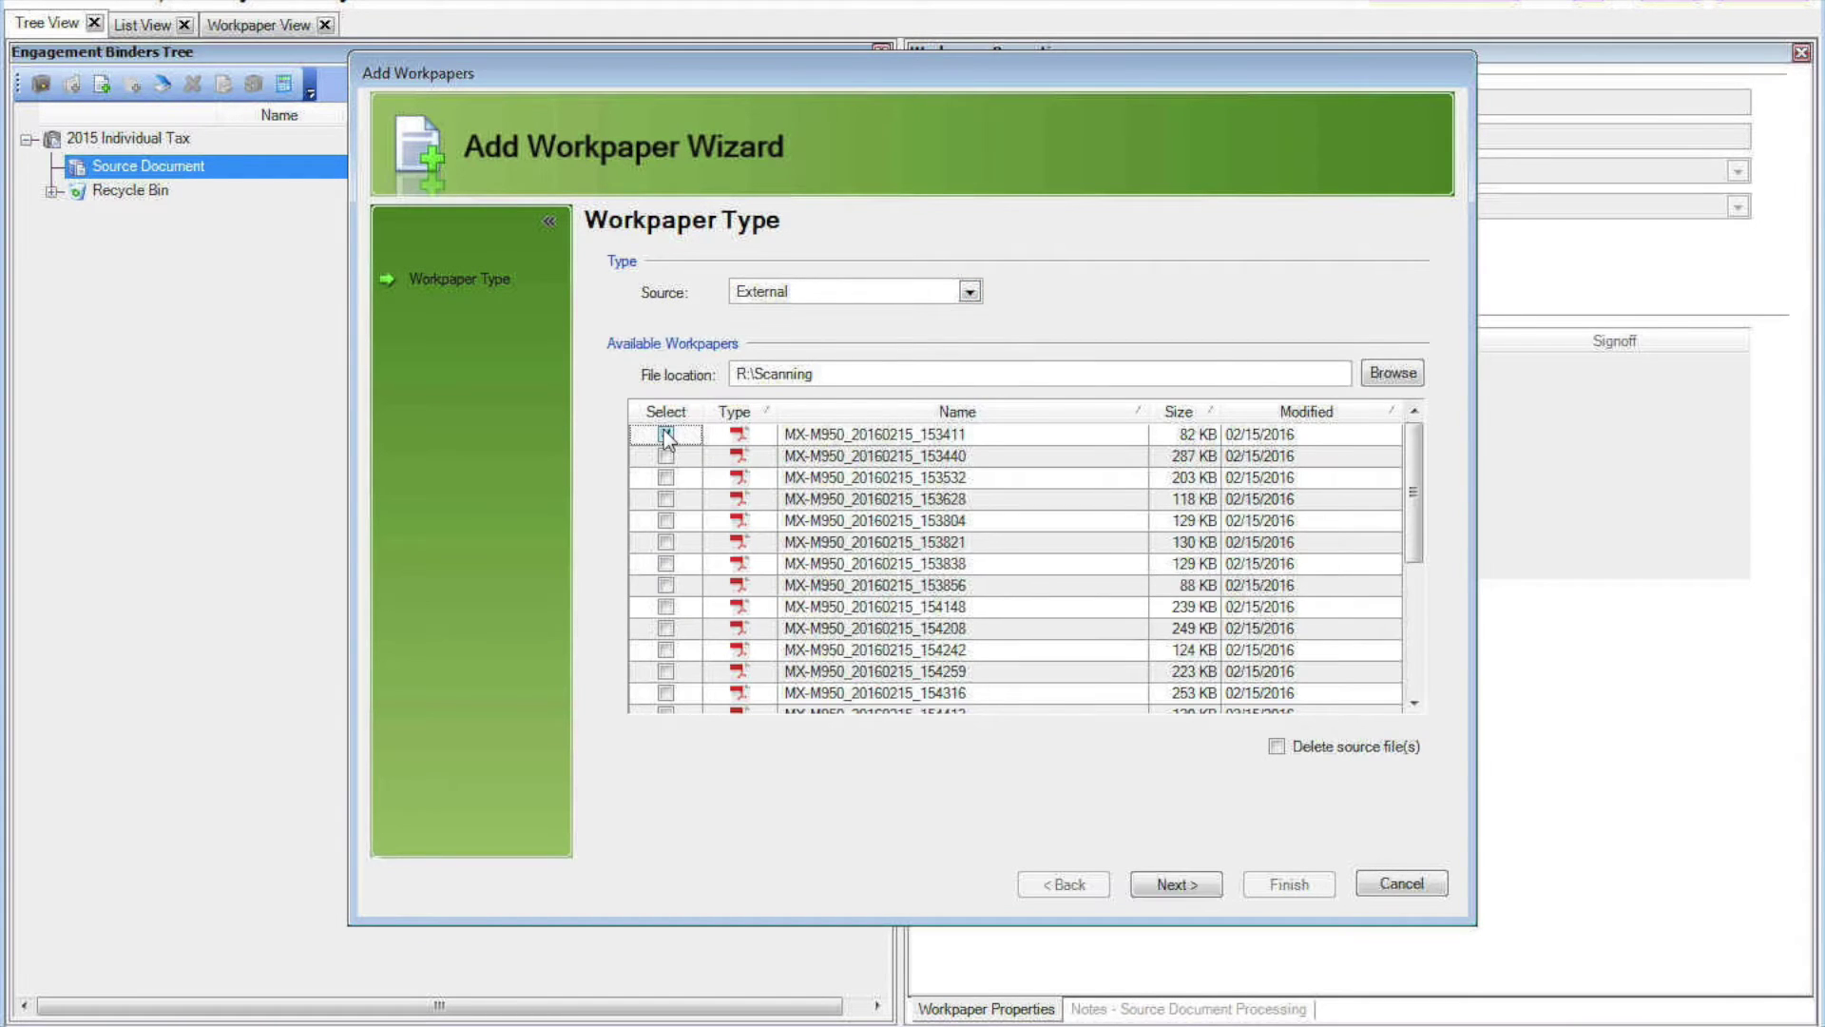
{"action": "left_click", "coordinate": [665, 456]}
{"action": "left_click", "coordinate": [666, 477]}
{"action": "left_click", "coordinate": [666, 499]}
{"action": "left_click", "coordinate": [671, 523]}
{"action": "left_click", "coordinate": [670, 544]}
{"action": "left_click", "coordinate": [671, 562]}
{"action": "left_click", "coordinate": [669, 585]}
{"action": "left_click", "coordinate": [668, 609]}
{"action": "left_click", "coordinate": [669, 629]}
{"action": "left_click", "coordinate": [669, 692]}
Step: Mark the remaining scans 154413, 154547, 154631 and 154737, then advance to Workpaper Properties
{"action": "left_click", "coordinate": [1414, 598]}
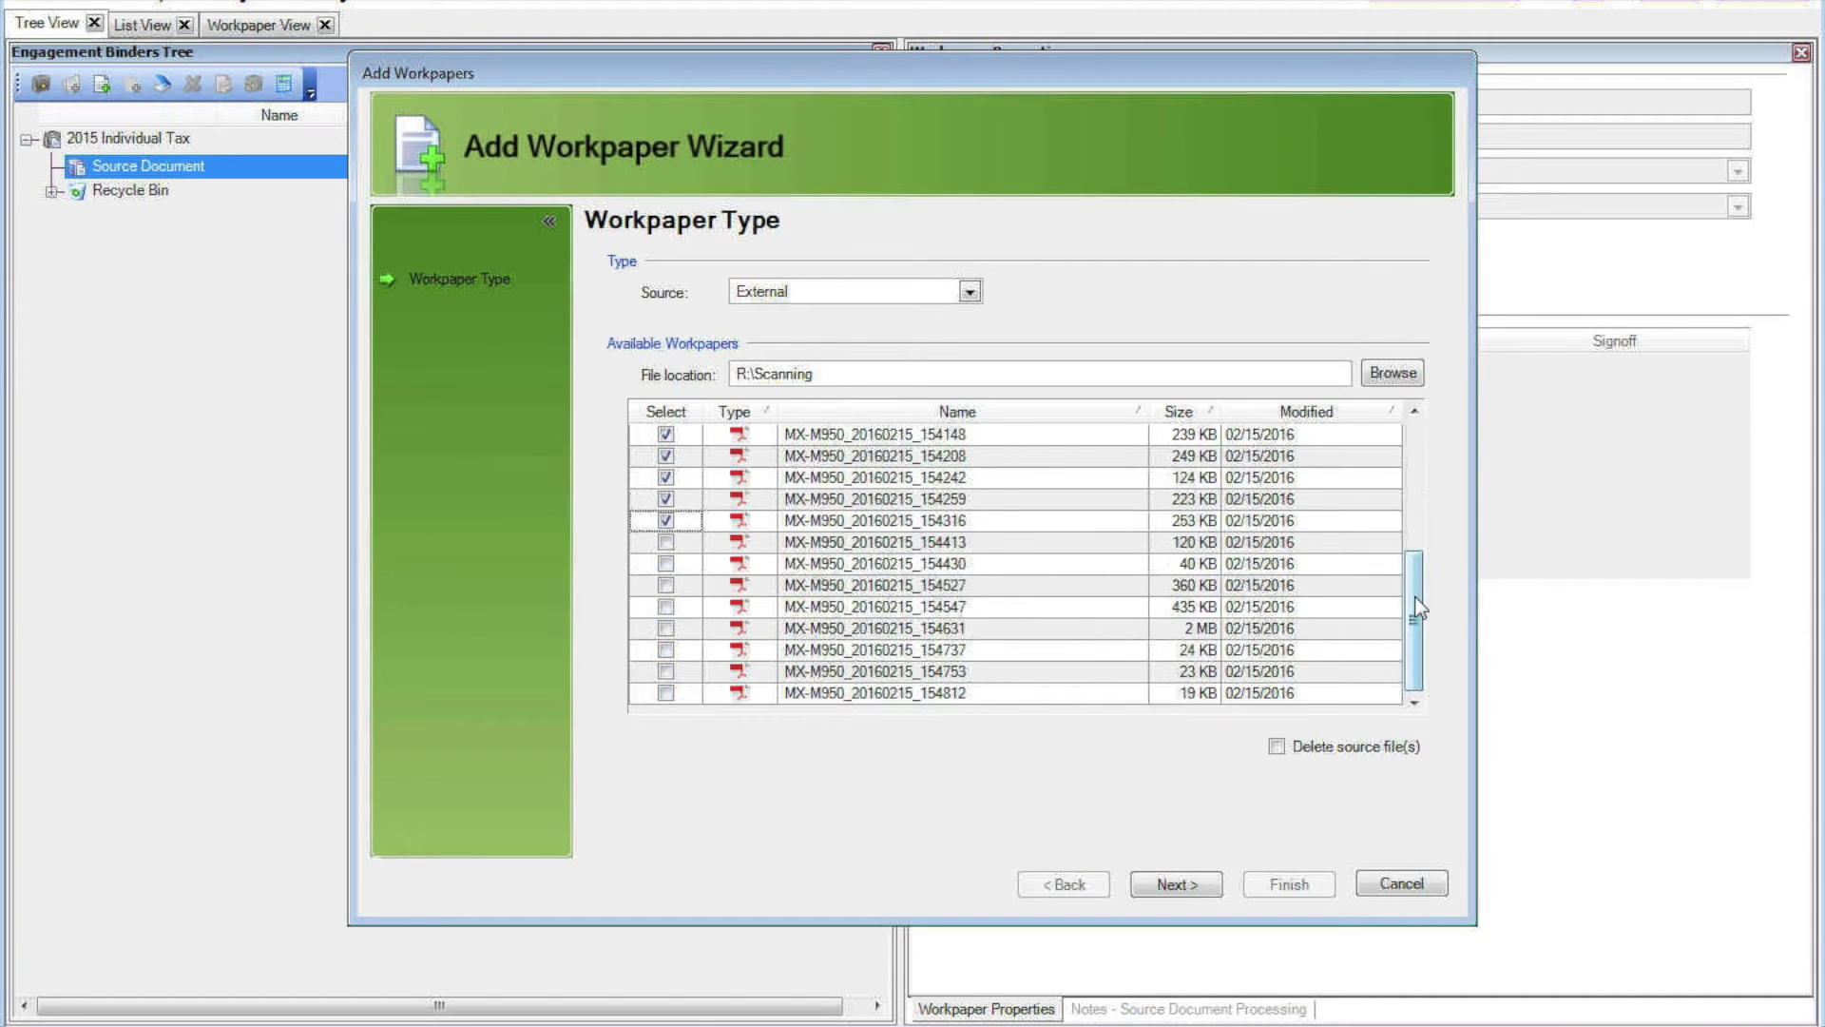
{"action": "left_click", "coordinate": [667, 543]}
{"action": "left_click", "coordinate": [665, 608]}
{"action": "left_click", "coordinate": [666, 628]}
{"action": "left_click", "coordinate": [666, 650]}
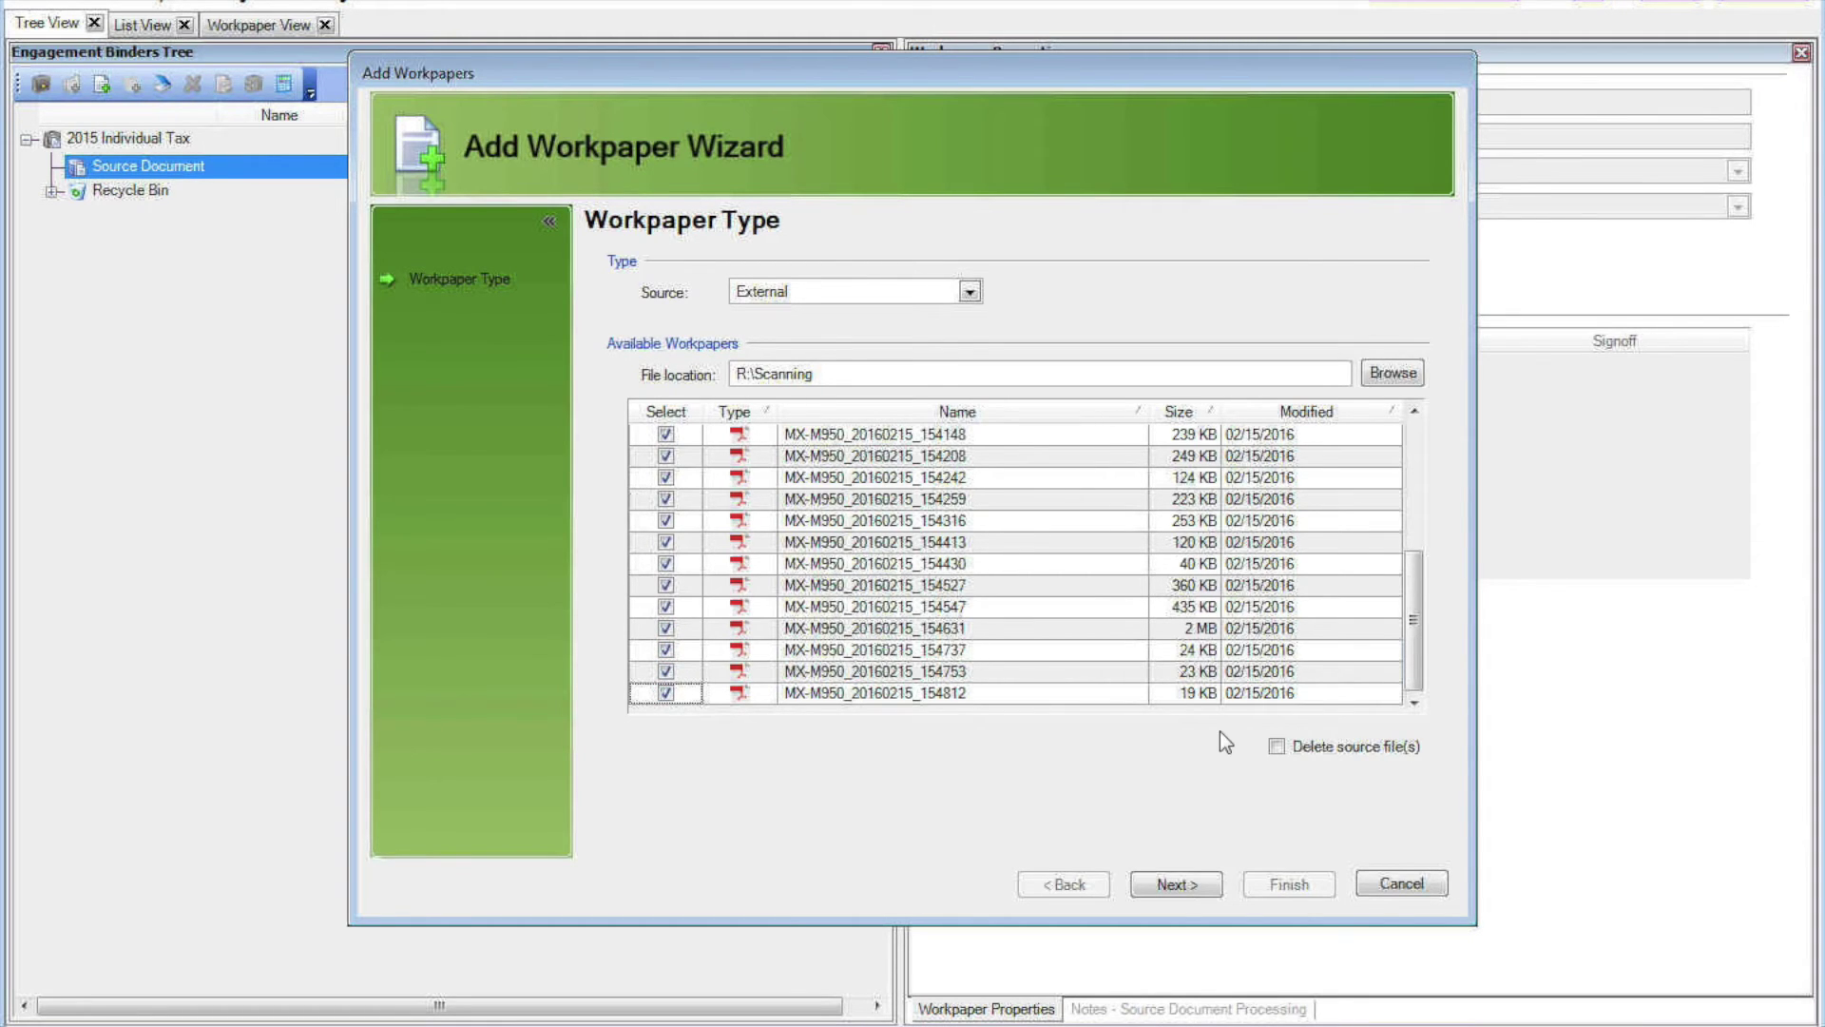
{"action": "left_click", "coordinate": [1185, 892]}
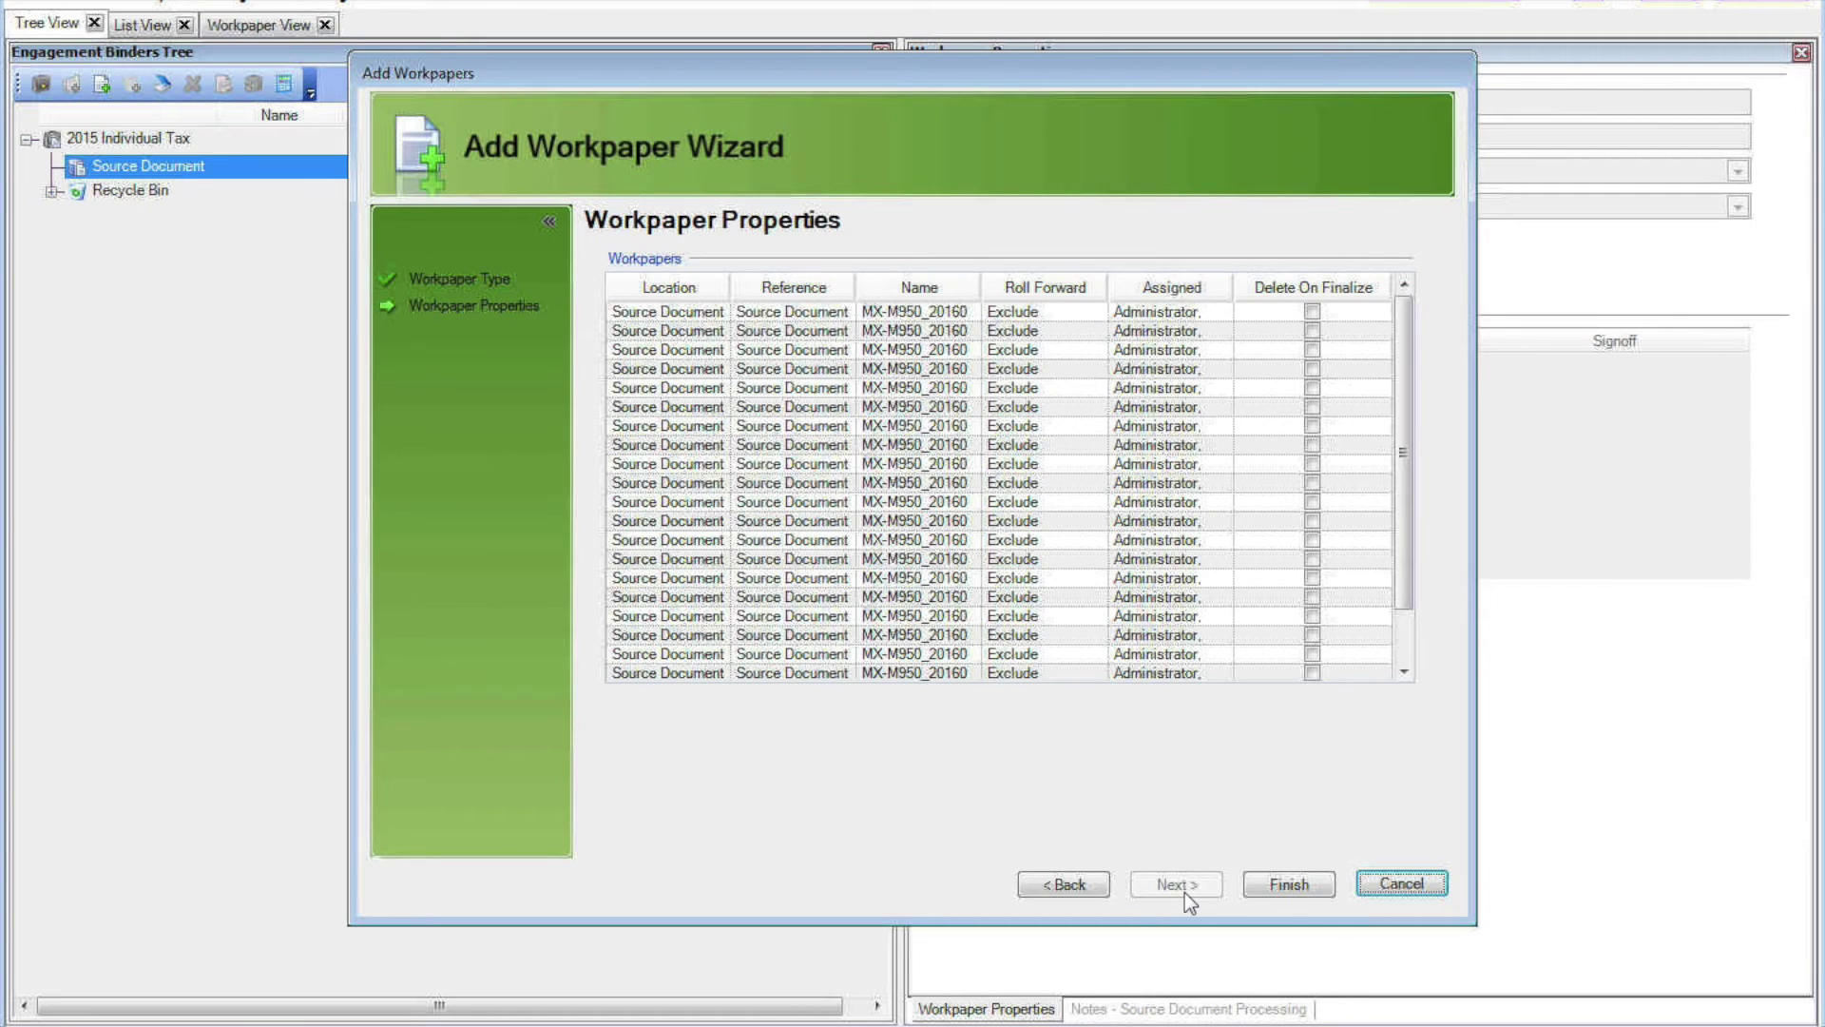
Step: Finish the wizard so the checked scans are added as Source Document workpapers
{"action": "left_click", "coordinate": [1280, 885]}
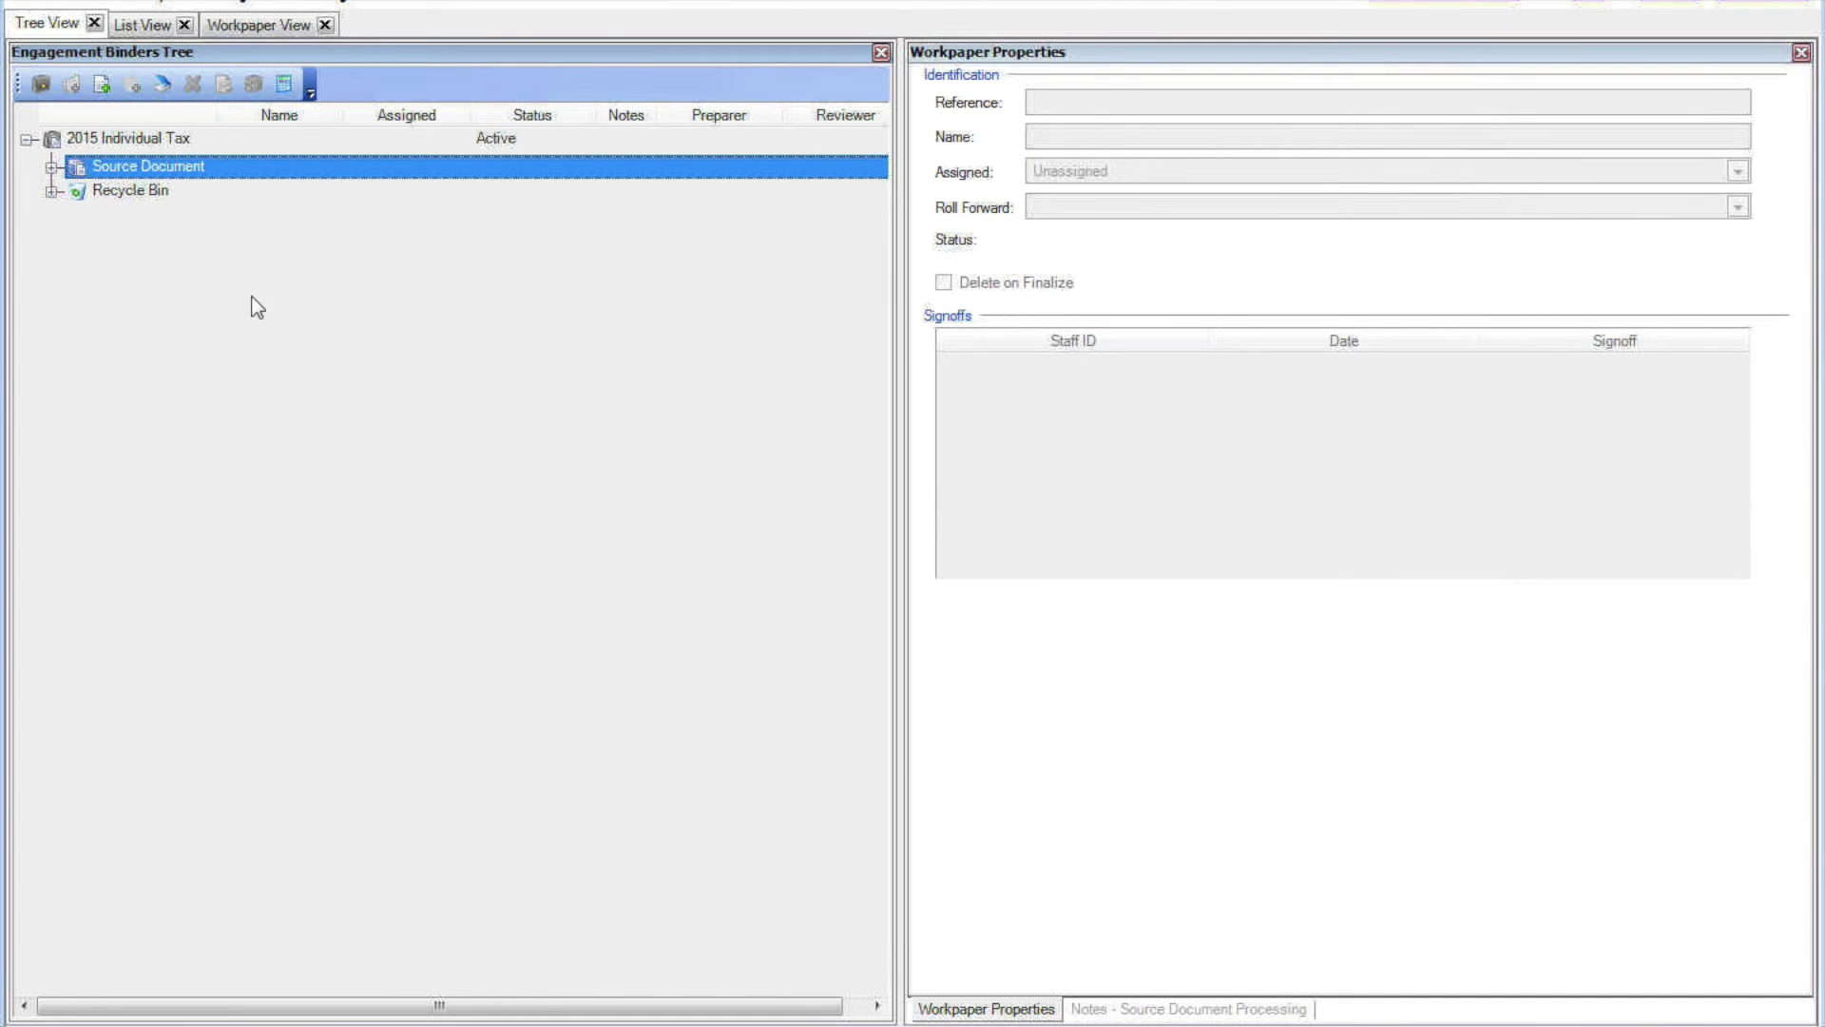
Step: Expand Source Document to reveal the scans waiting to transmit and open its context menu
{"action": "left_click", "coordinate": [52, 167]}
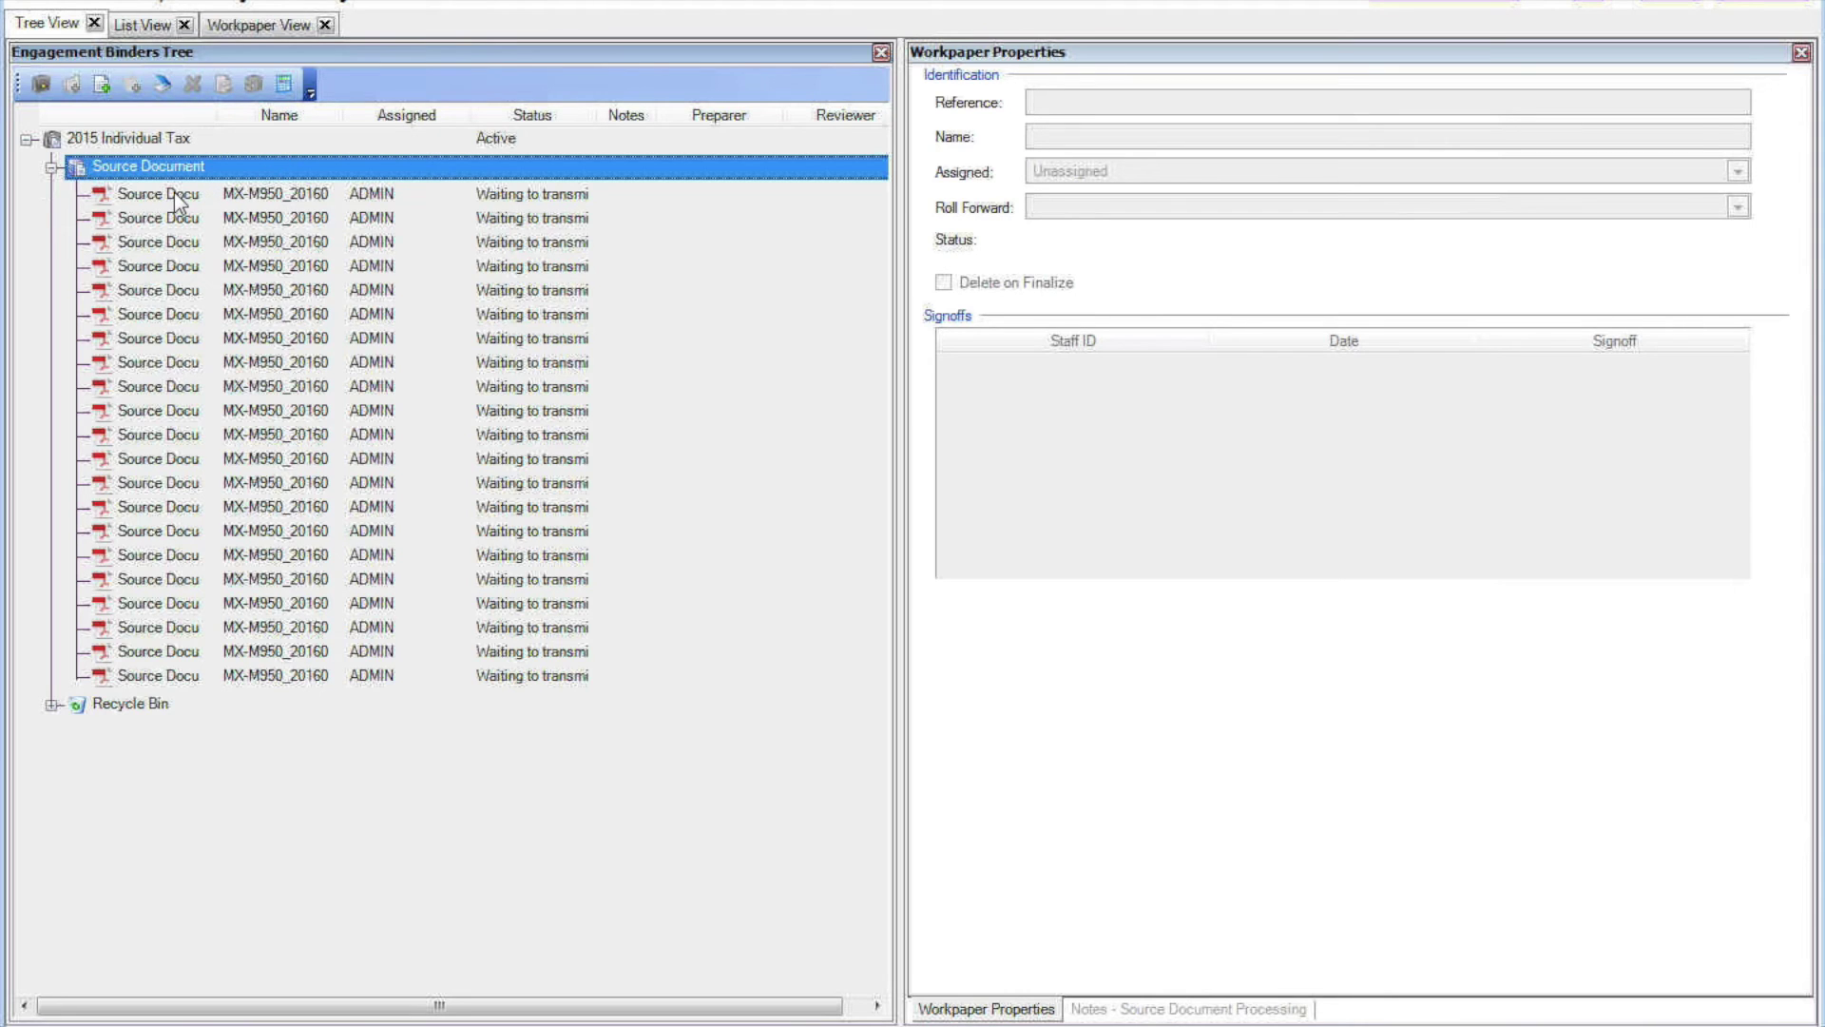
{"action": "left_click", "coordinate": [112, 175]}
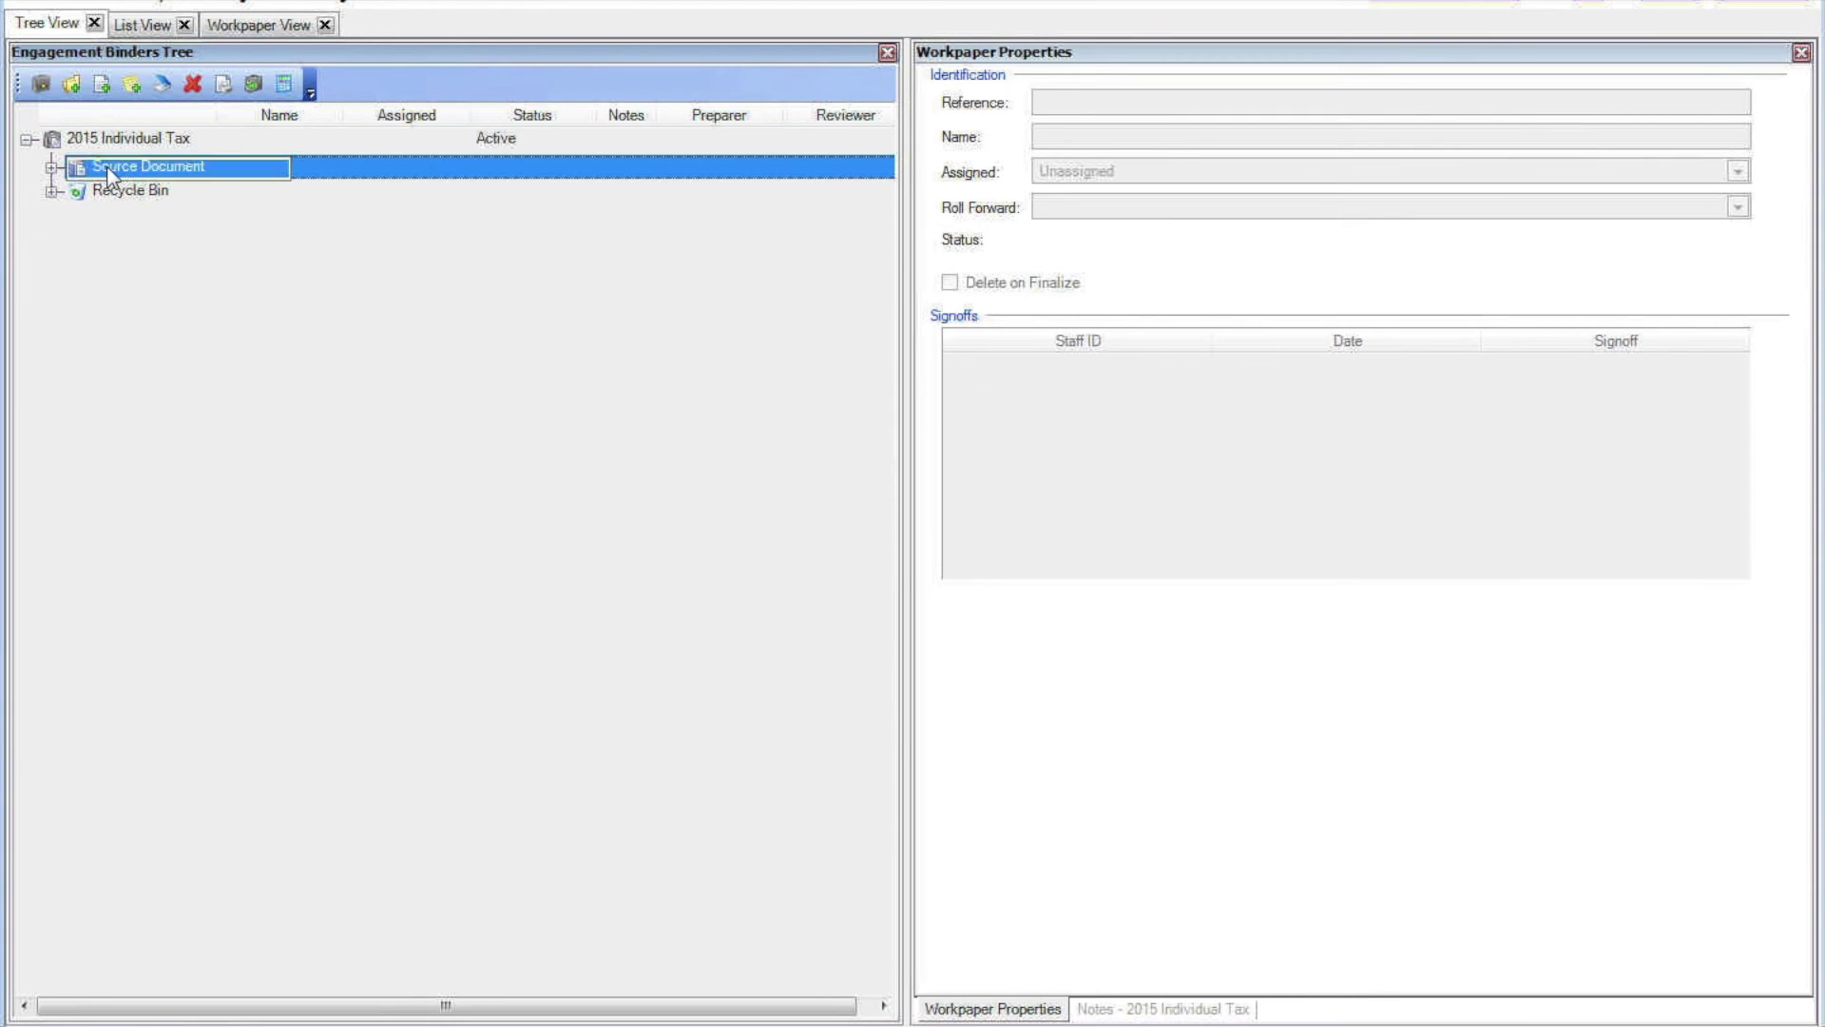
{"action": "left_click", "coordinate": [53, 168]}
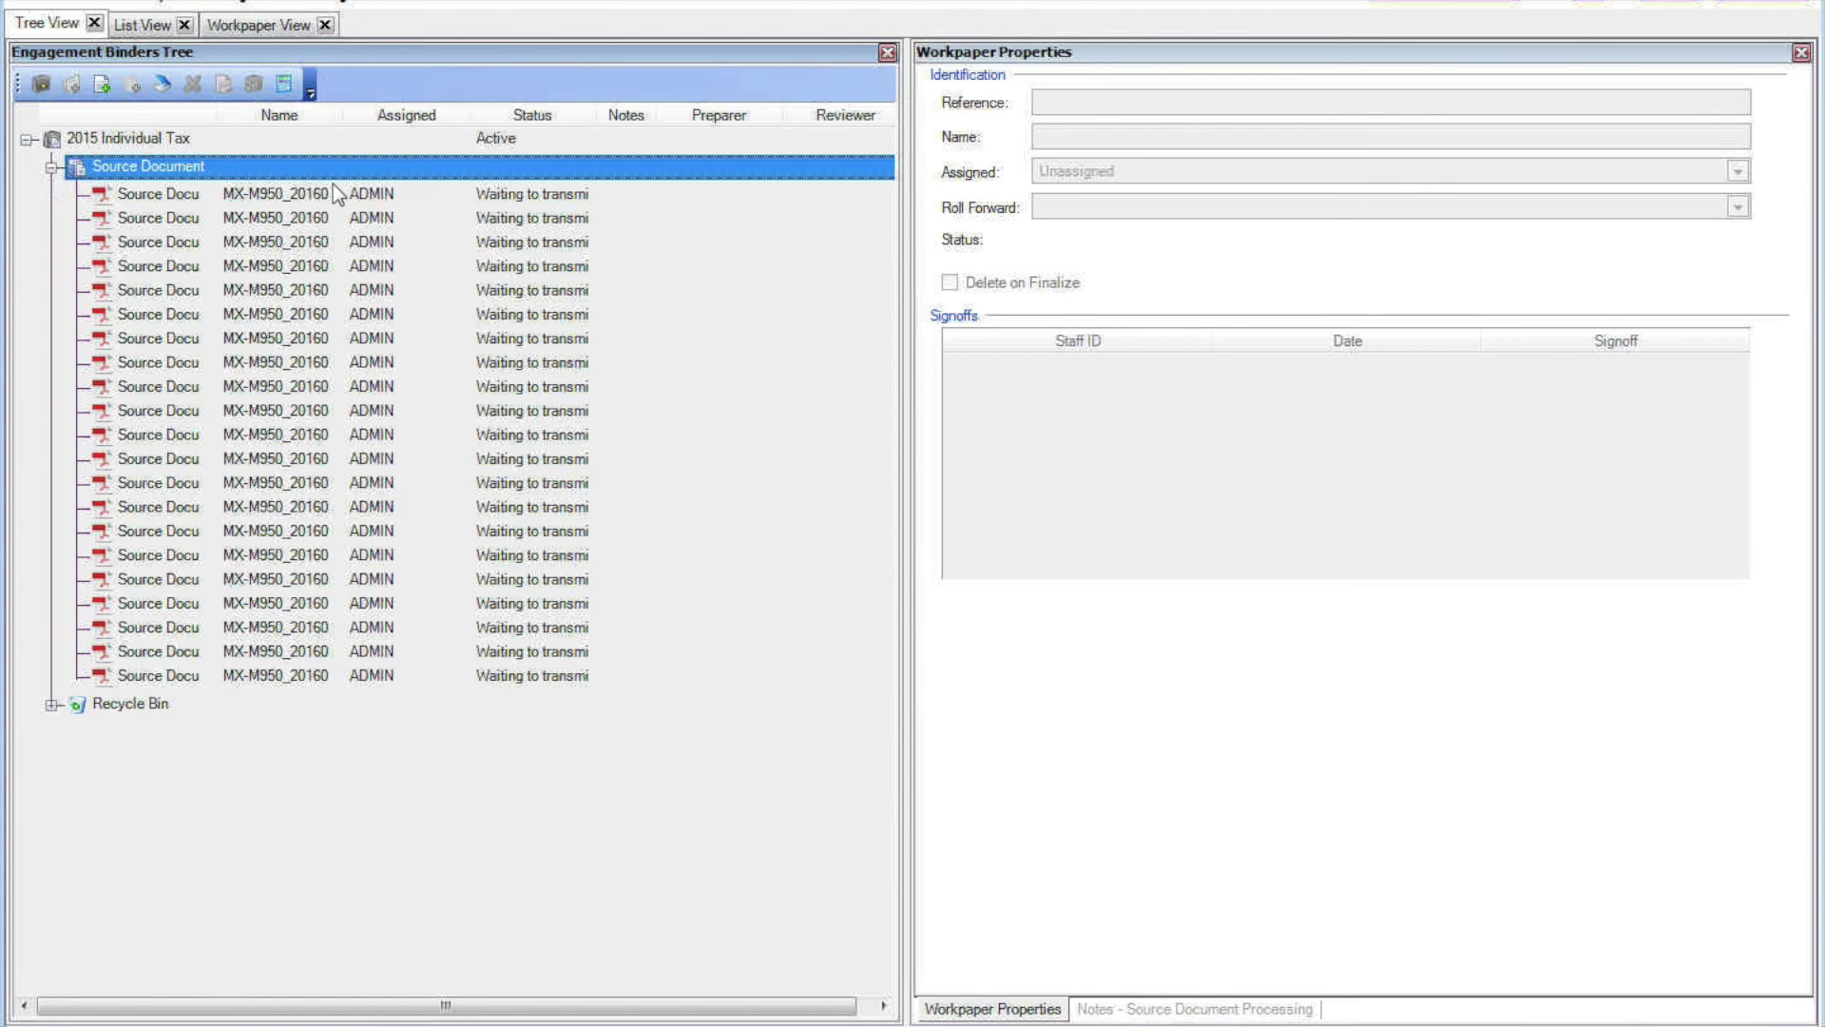
{"action": "right_click", "coordinate": [142, 167]}
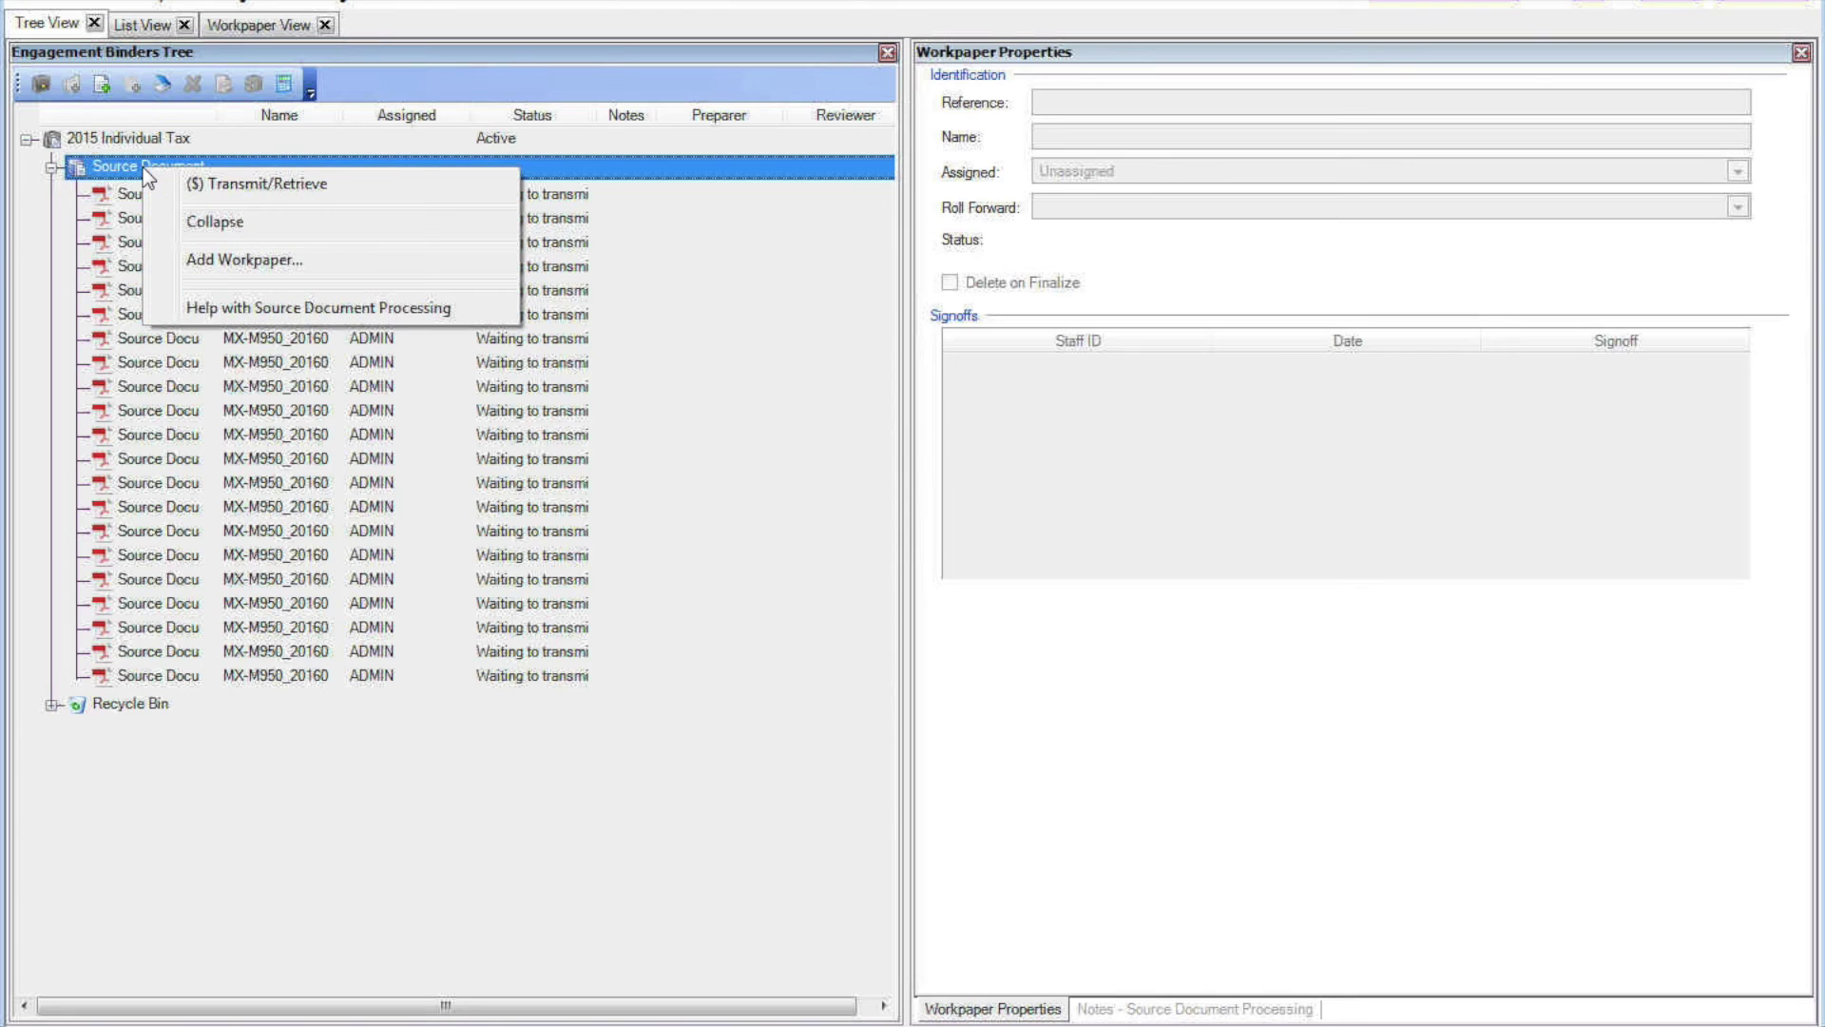
Step: Run ($) Transmit/Retrieve on the source documents and acknowledge the 0-error summary
{"action": "left_click", "coordinate": [246, 185]}
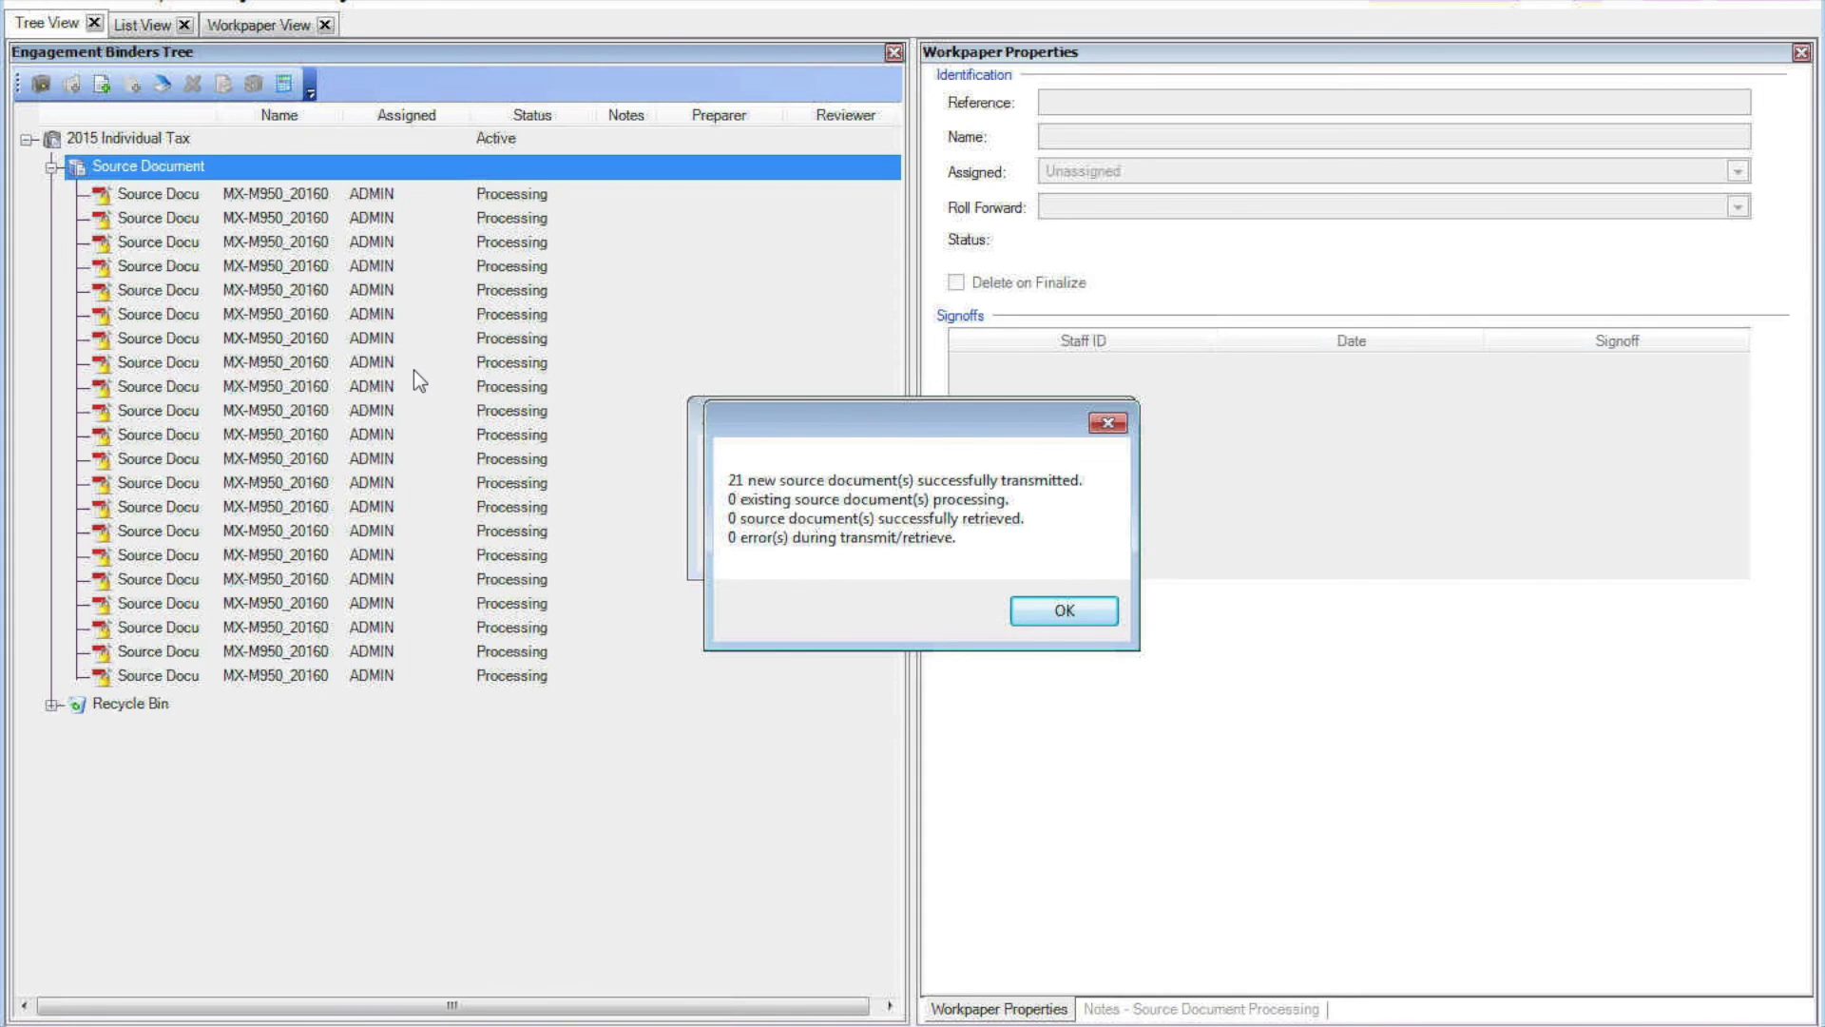
{"action": "left_click", "coordinate": [1053, 610]}
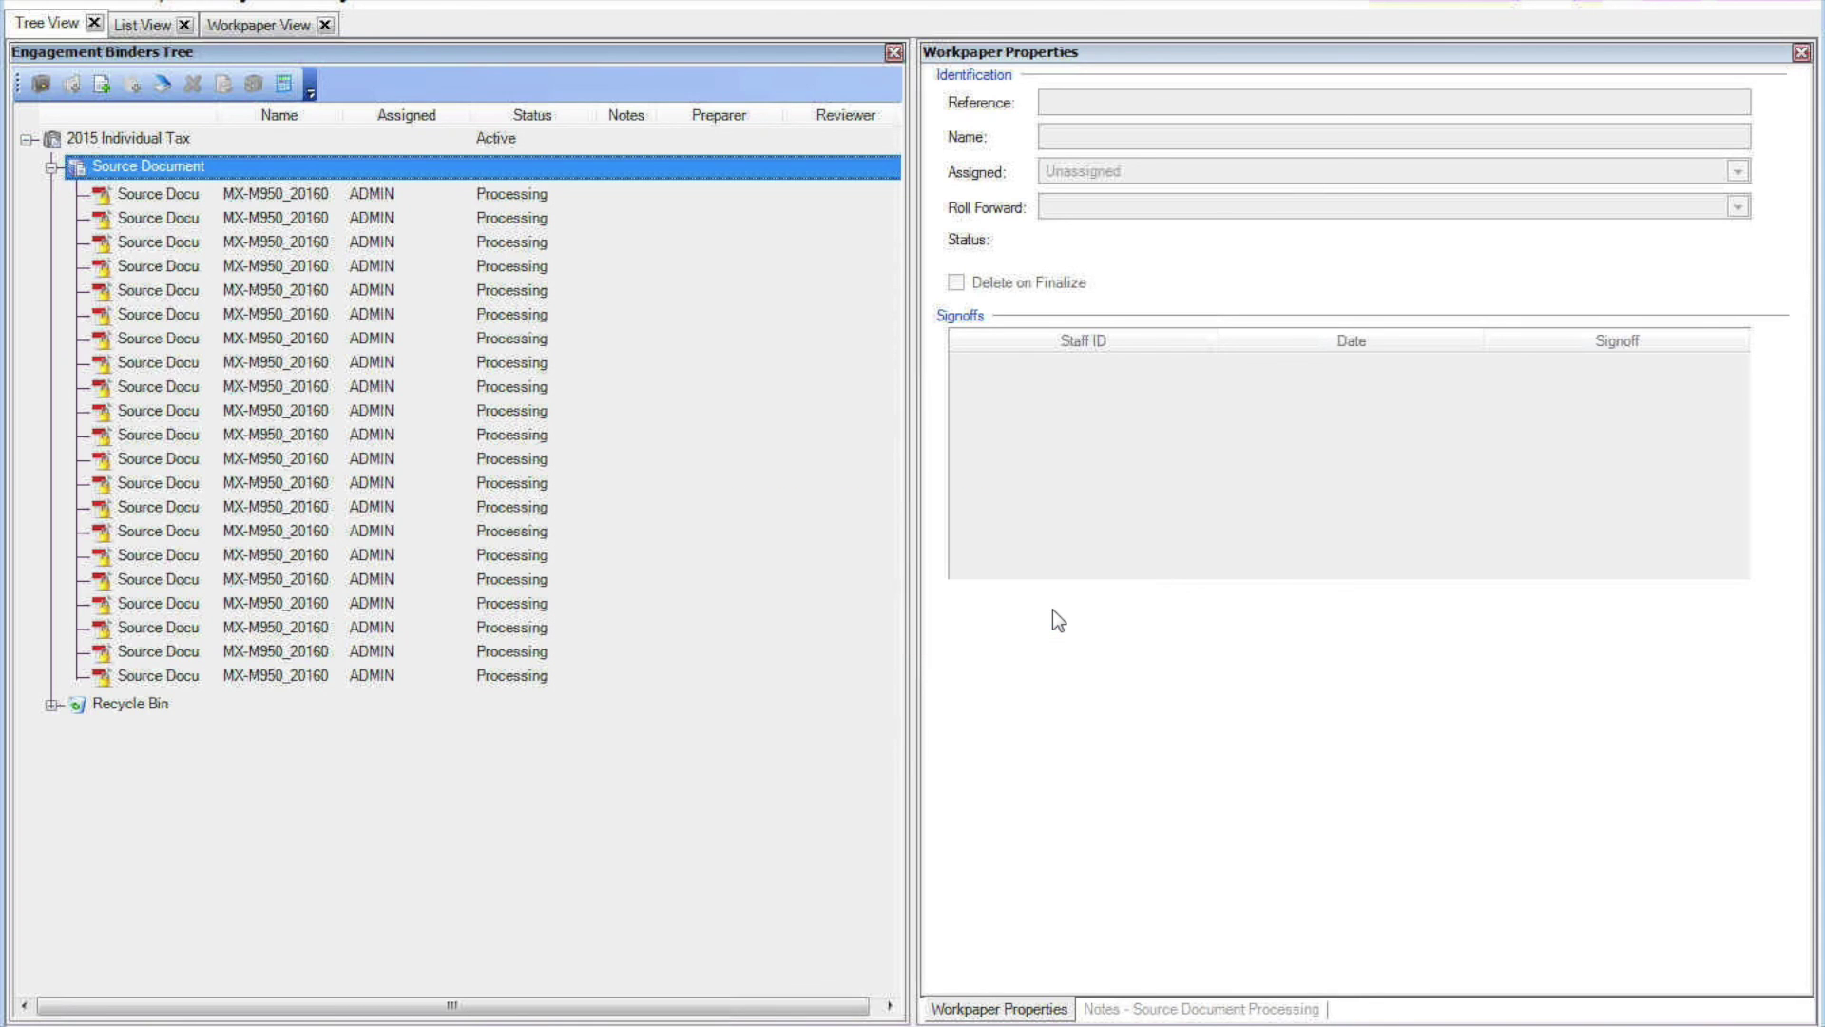